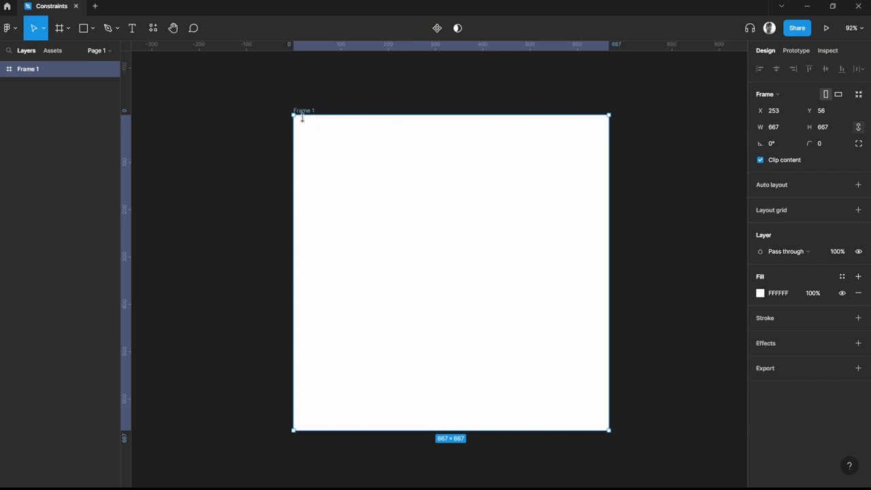
Rename the blank 667×667 frame from 'Frame 1' to 'Container'.
{"action": "left_click", "coordinate": [440, 82]}
{"action": "scroll", "coordinate": [363, 129], "scroll_direction": "up", "scroll_amount": 2}
{"action": "left_click", "coordinate": [313, 110]}
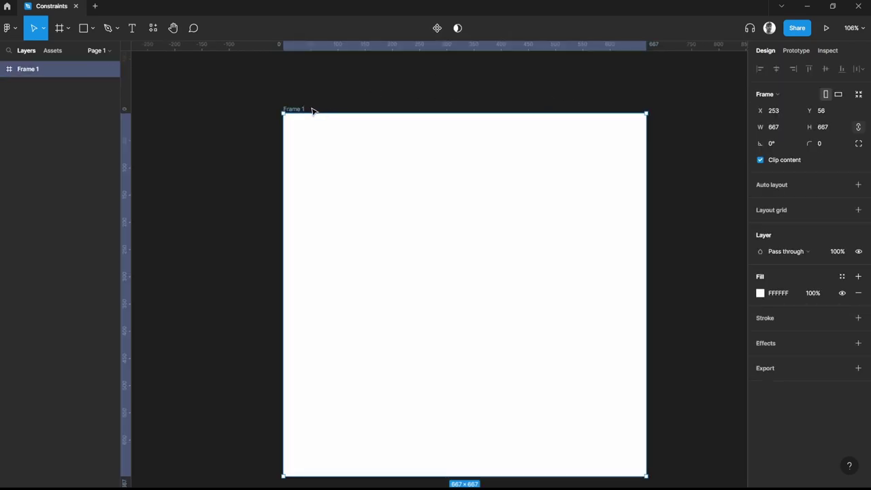
{"action": "double_click", "coordinate": [296, 109]}
{"action": "type", "text": "Container"}
{"action": "key", "text": "Return"}
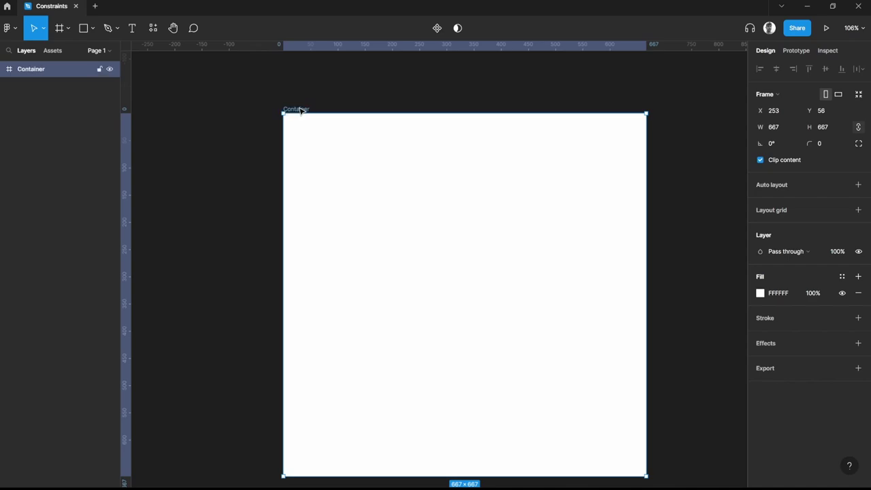
{"action": "left_click", "coordinate": [371, 104]}
{"action": "scroll", "coordinate": [508, 81], "scroll_direction": "down", "scroll_amount": 1}
{"action": "scroll", "coordinate": [418, 196], "scroll_direction": "up", "scroll_amount": 1}
{"action": "left_click", "coordinate": [412, 187]}
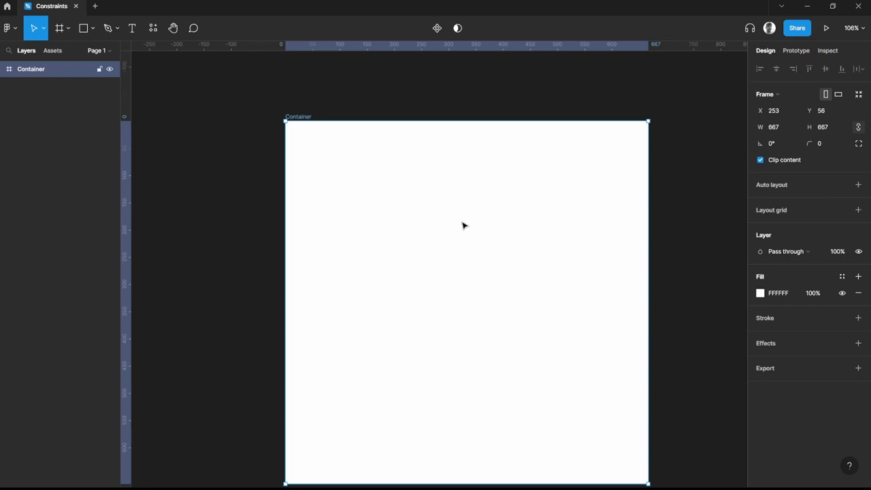
Draw a 64×64 square in Container, fill it green 53FF5A, and move it to X 302, Y 315.
{"action": "key", "text": "r"}
{"action": "left_click_drag", "start_coordinate": [443, 227], "coordinate": [461, 266]}
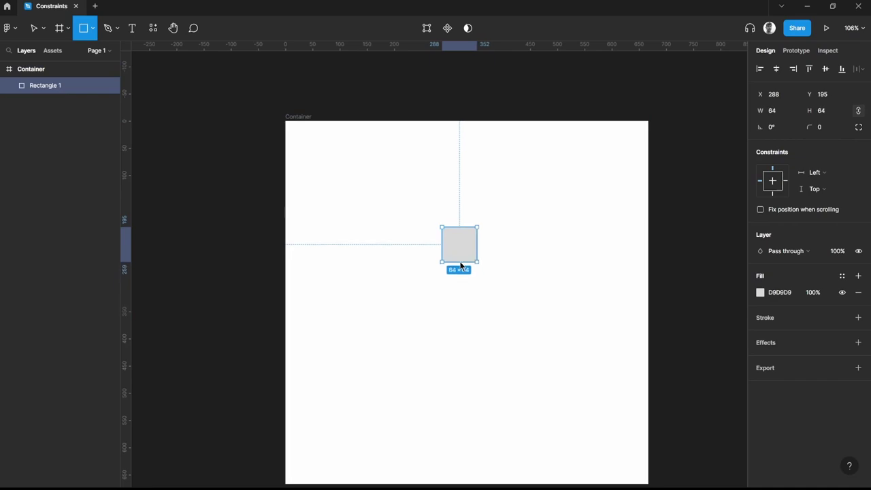
{"action": "left_click", "coordinate": [760, 293]}
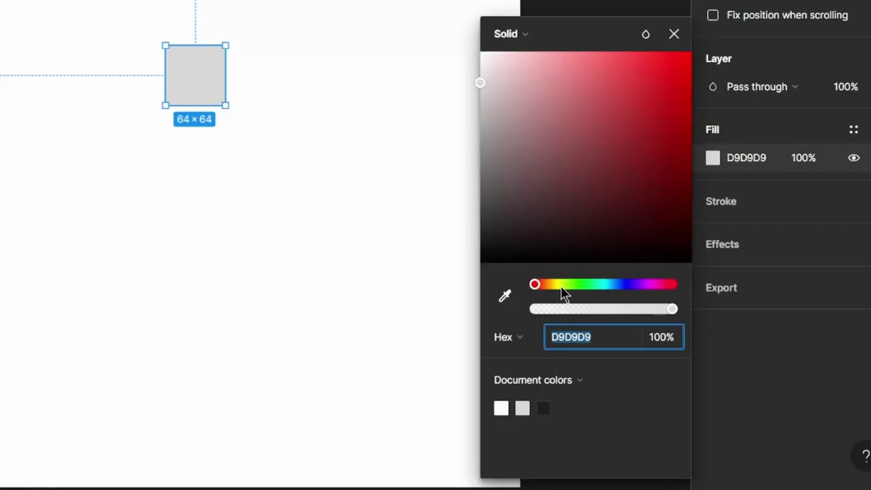
{"action": "left_click_drag", "start_coordinate": [562, 293], "coordinate": [582, 285]}
{"action": "left_click_drag", "start_coordinate": [592, 68], "coordinate": [622, 52]}
{"action": "key", "text": "Escape"}
{"action": "left_click_drag", "start_coordinate": [467, 243], "coordinate": [474, 311]}
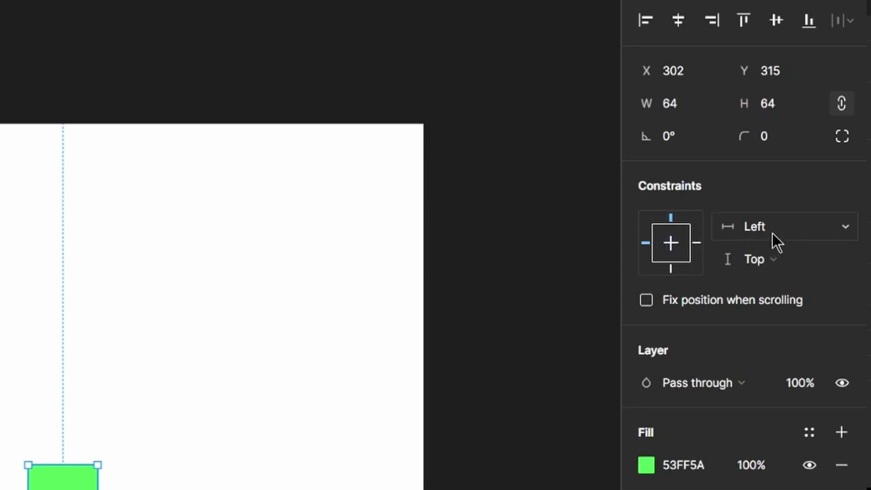
Try the square's constraint options, leaving them at Left and Top.
{"action": "left_click", "coordinate": [697, 244]}
{"action": "left_click", "coordinate": [678, 250]}
{"action": "left_click", "coordinate": [676, 273]}
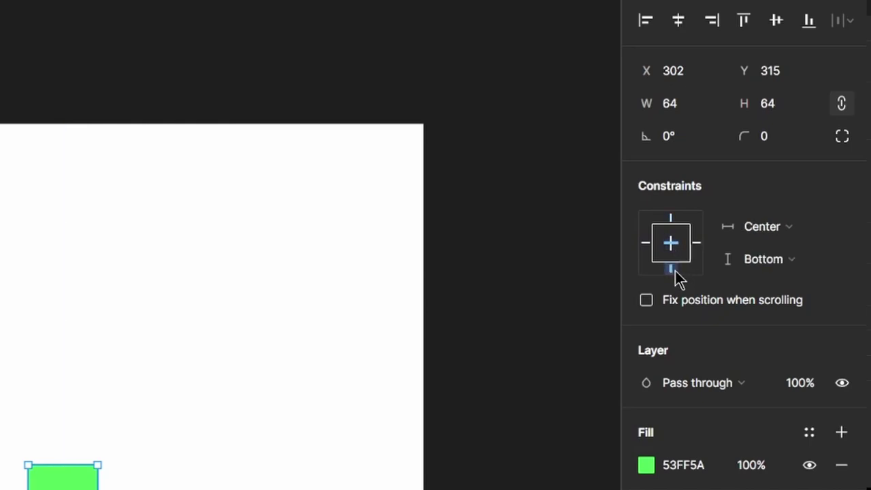
{"action": "left_click", "coordinate": [672, 219]}
{"action": "left_click", "coordinate": [672, 243]}
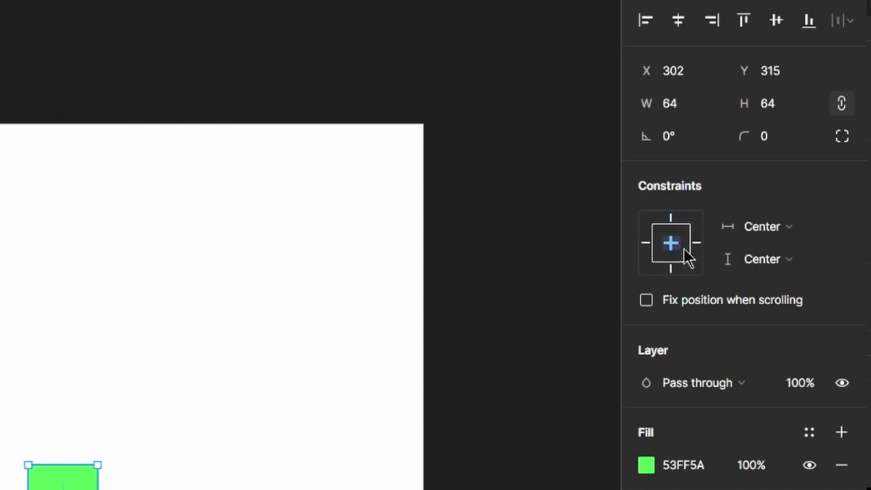
{"action": "left_click", "coordinate": [645, 245]}
{"action": "left_click", "coordinate": [679, 222]}
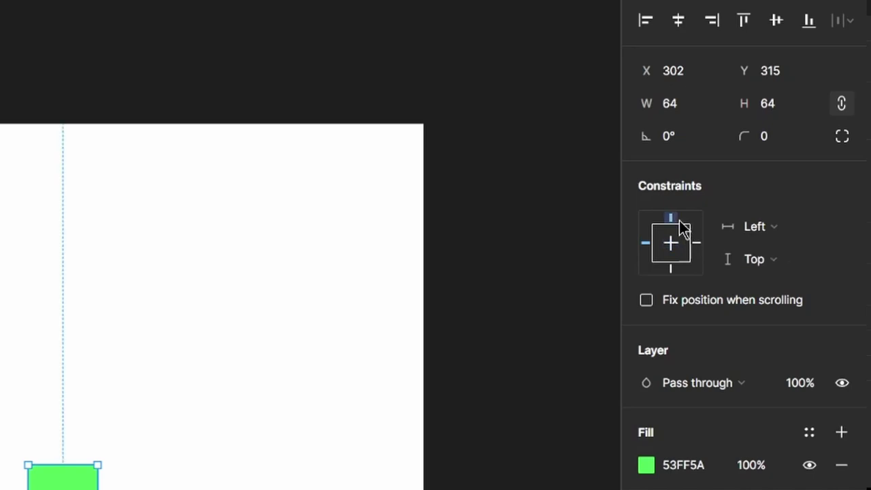
{"action": "left_click", "coordinate": [826, 235]}
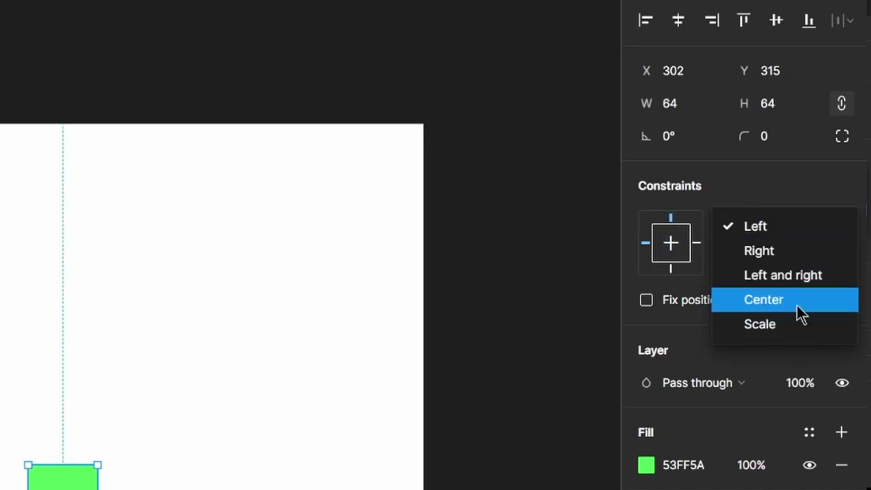
{"action": "left_click", "coordinate": [798, 228]}
{"action": "left_click", "coordinate": [799, 228]}
{"action": "left_click", "coordinate": [799, 228]}
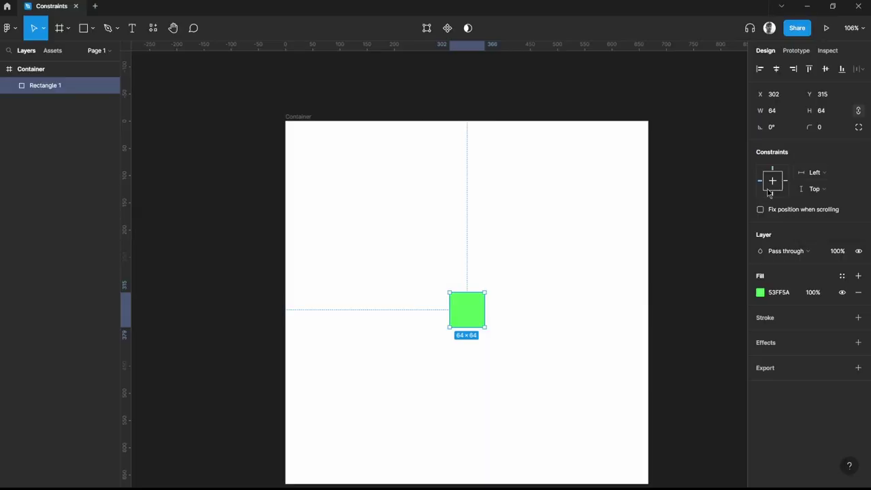
Delete the green square so Container has no child layers.
{"action": "left_click", "coordinate": [519, 241]}
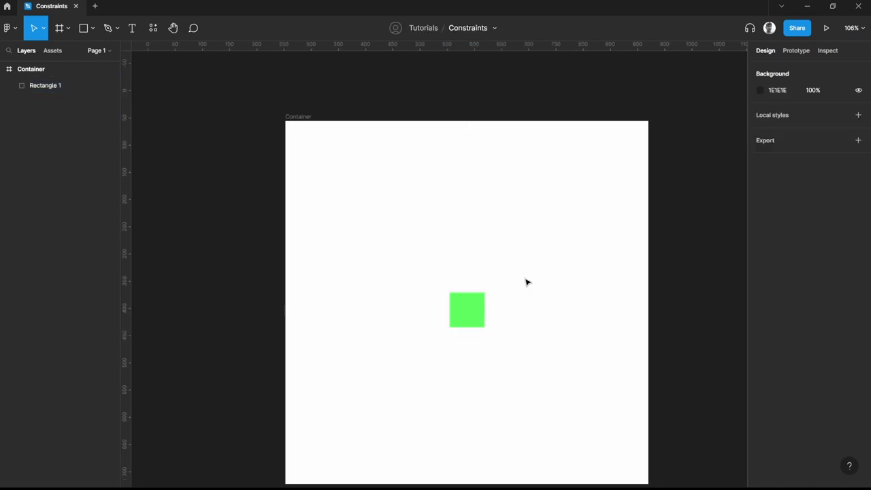
{"action": "left_click", "coordinate": [469, 310]}
{"action": "left_click", "coordinate": [532, 337]}
{"action": "scroll", "coordinate": [531, 337], "scroll_direction": "up", "scroll_amount": 3}
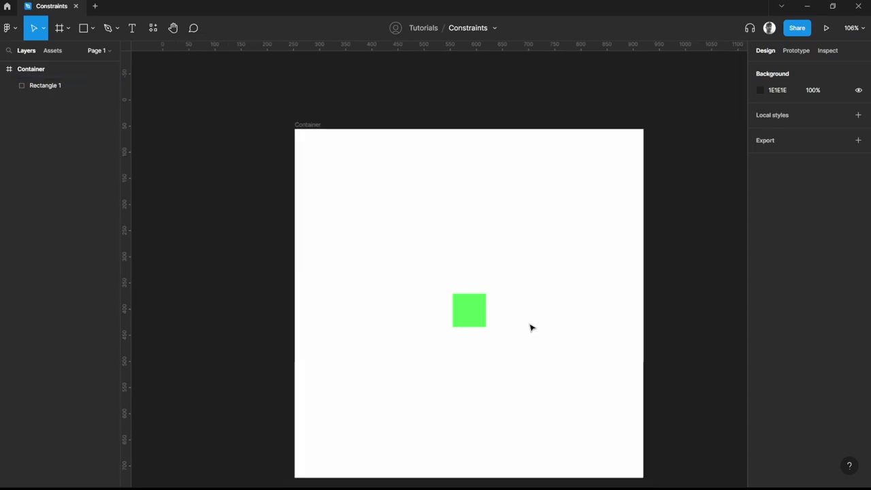
{"action": "left_click", "coordinate": [450, 320]}
{"action": "left_click_drag", "start_coordinate": [456, 316], "coordinate": [461, 313]}
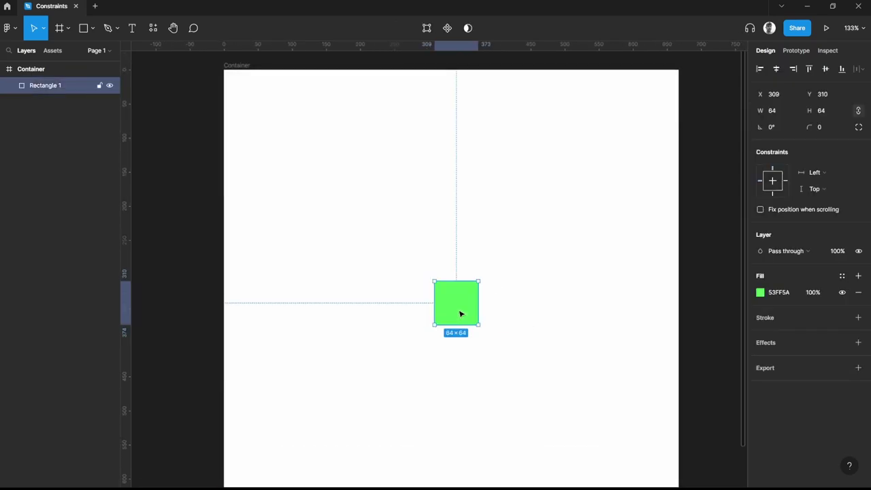
{"action": "key", "text": "Delete"}
Add 'Button' text in Container and wrap it in an auto-layout frame.
{"action": "key", "text": "t"}
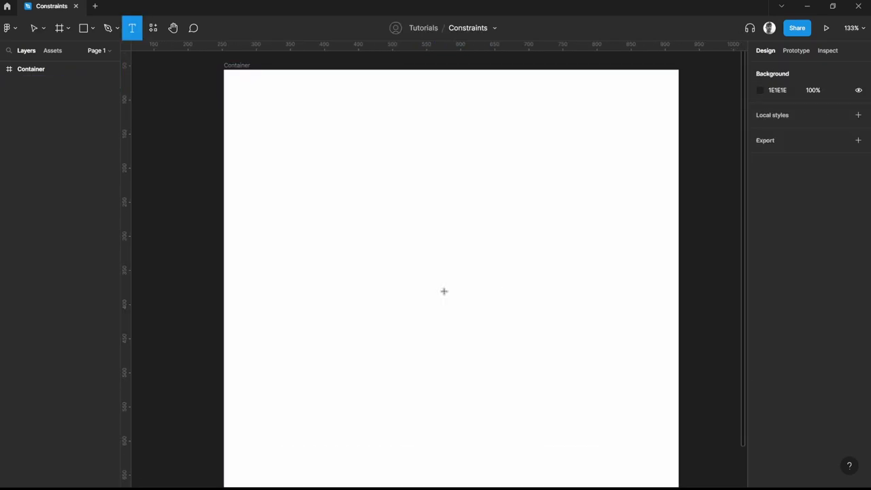
{"action": "left_click", "coordinate": [443, 291]}
{"action": "type", "text": "Button"}
{"action": "key", "text": "Escape"}
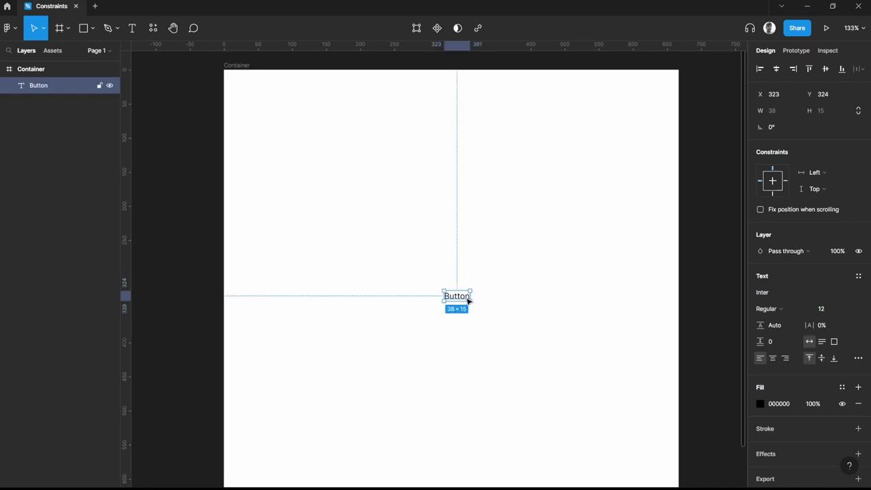
{"action": "key", "text": "shift+a"}
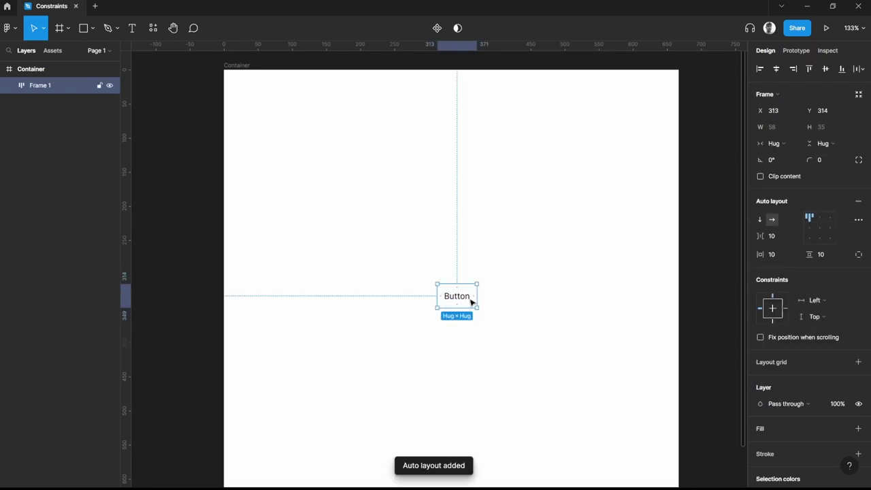
Give the button 24 horizontal and 8 vertical padding.
{"action": "left_click", "coordinate": [777, 256]}
{"action": "type", "text": "24"}
{"action": "key", "text": "Return"}
{"action": "left_click", "coordinate": [839, 255]}
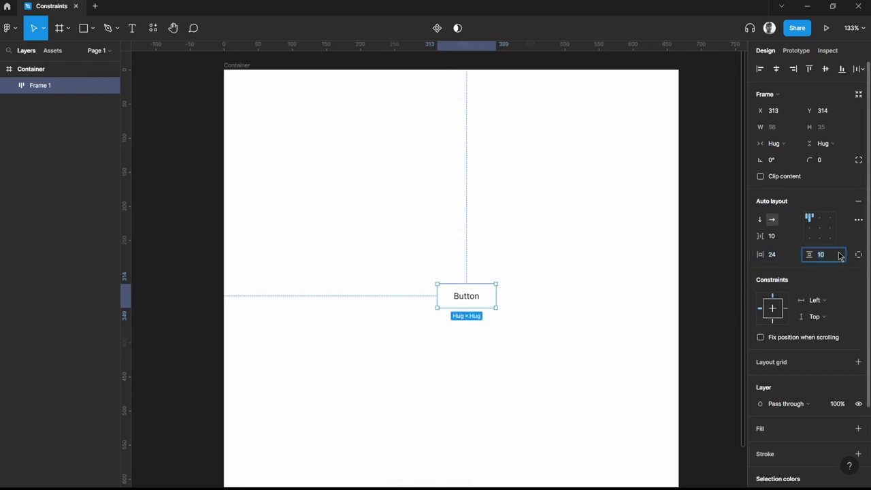
{"action": "type", "text": "8"}
{"action": "key", "text": "Return"}
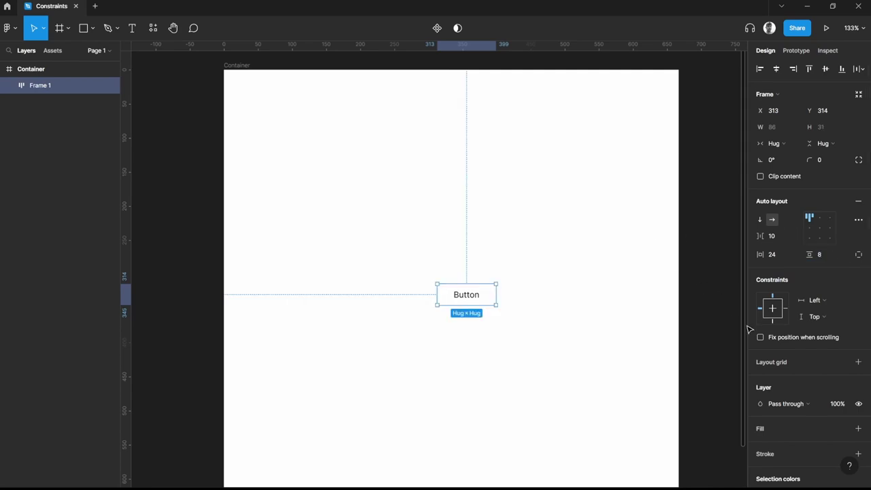
Fill the button with Primary/primary-600 and make its text Base/white.
{"action": "scroll", "coordinate": [816, 307], "scroll_direction": "down", "scroll_amount": 1}
{"action": "left_click", "coordinate": [839, 378]}
{"action": "scroll", "coordinate": [816, 397], "scroll_direction": "down", "scroll_amount": 2}
{"action": "left_click", "coordinate": [767, 380]}
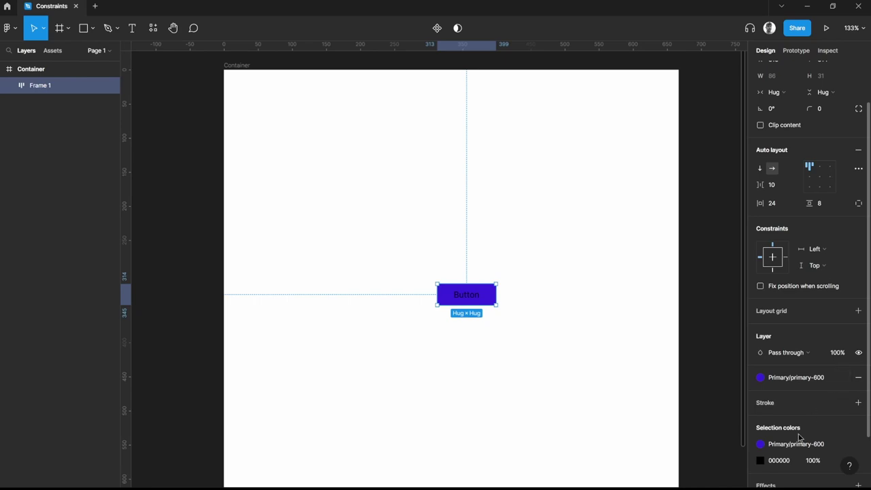
{"action": "scroll", "coordinate": [837, 451], "scroll_direction": "down", "scroll_amount": 1}
{"action": "scroll", "coordinate": [837, 451], "scroll_direction": "down", "scroll_amount": 2}
{"action": "left_click", "coordinate": [842, 398]}
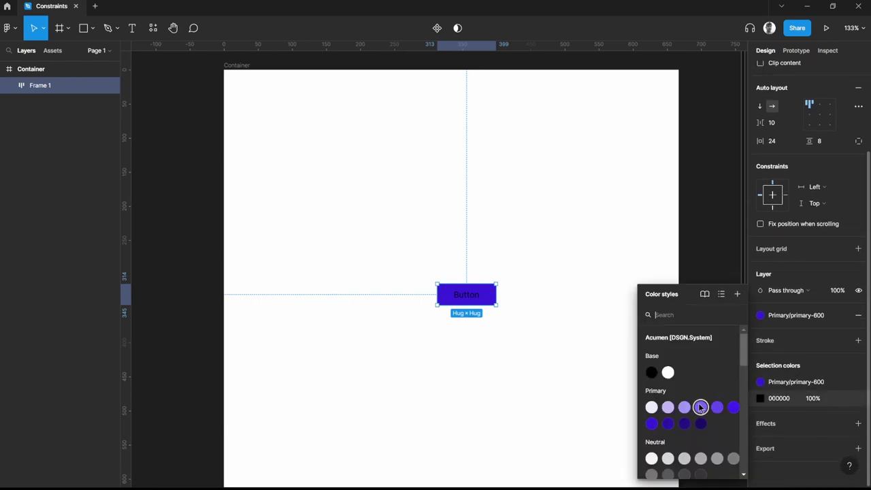
{"action": "left_click", "coordinate": [668, 370]}
Set the button's corner radius to 4.
{"action": "left_click", "coordinate": [571, 288]}
{"action": "left_click", "coordinate": [491, 294]}
{"action": "left_click", "coordinate": [825, 160]}
{"action": "type", "text": "4"}
{"action": "key", "text": "Return"}
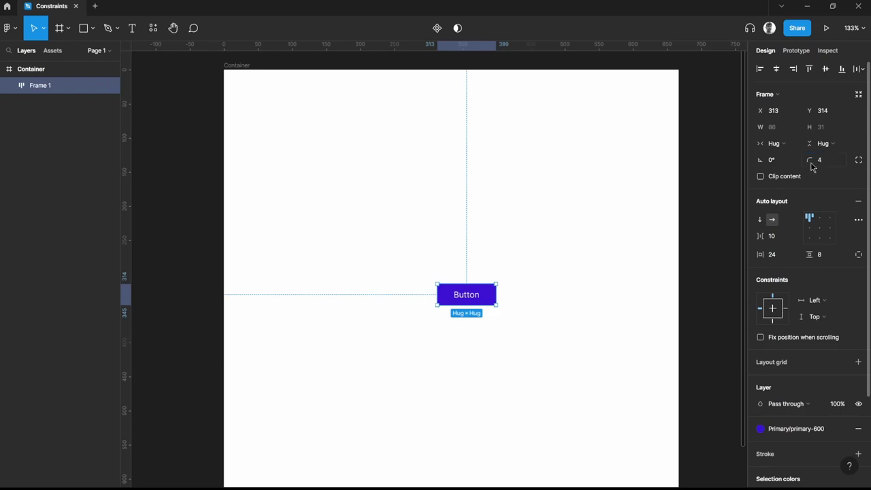
Centre the button horizontally and vertically in Container.
{"action": "left_click", "coordinate": [548, 256]}
{"action": "left_click", "coordinate": [464, 303]}
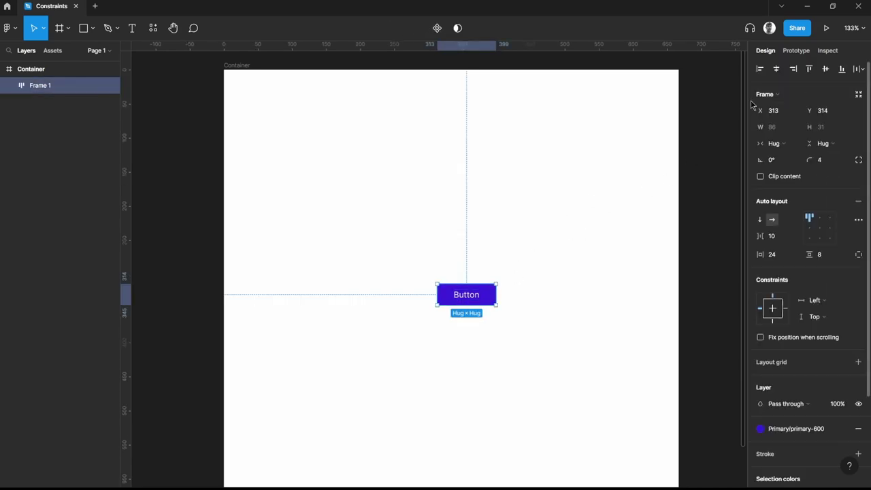
{"action": "left_click", "coordinate": [776, 69]}
{"action": "left_click", "coordinate": [825, 69]}
{"action": "left_click", "coordinate": [556, 252]}
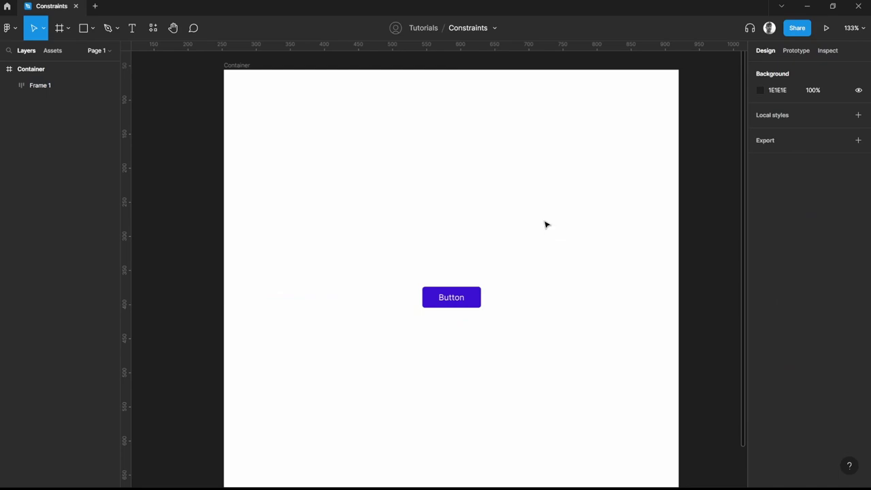
Drag the Button to Container's top-right corner at X 560, Y 19.
{"action": "scroll", "coordinate": [524, 187], "scroll_direction": "up", "scroll_amount": 1}
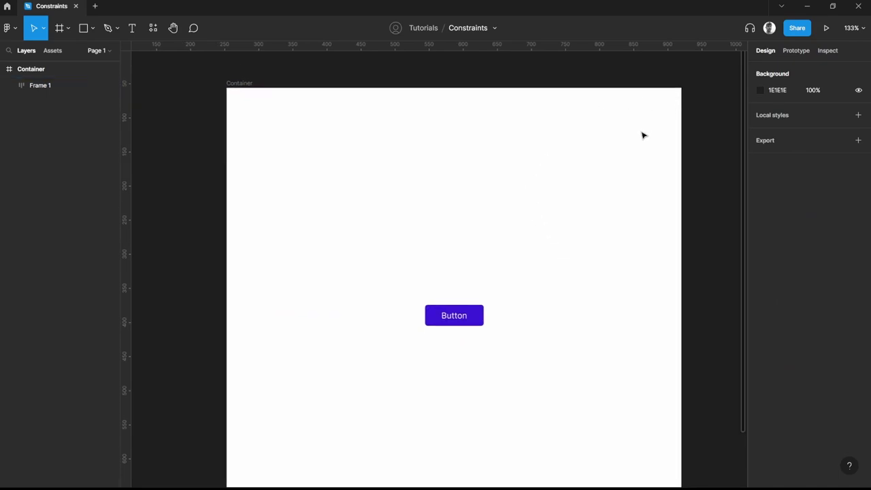
{"action": "left_click", "coordinate": [249, 85]}
{"action": "left_click", "coordinate": [345, 177]}
{"action": "left_click", "coordinate": [468, 315]}
{"action": "left_click_drag", "start_coordinate": [460, 320], "coordinate": [644, 116]}
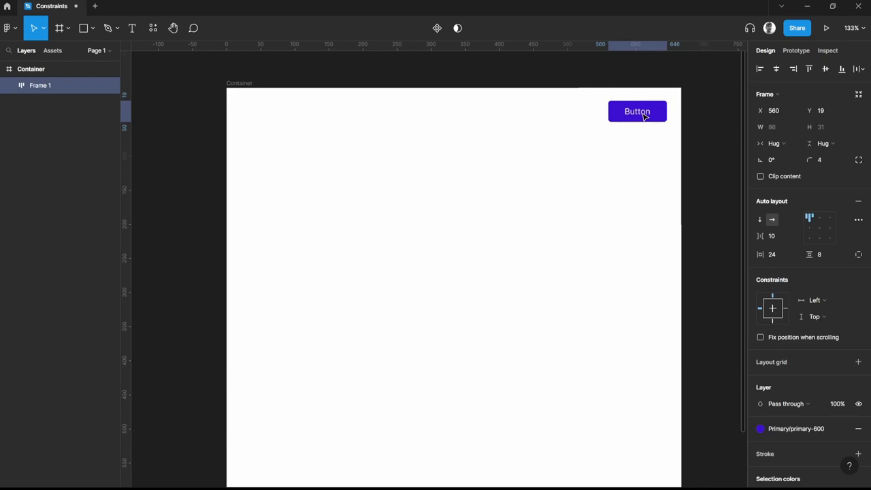
{"action": "left_click", "coordinate": [587, 199]}
{"action": "scroll", "coordinate": [585, 204], "scroll_direction": "up", "scroll_amount": 2}
{"action": "left_click", "coordinate": [632, 164]}
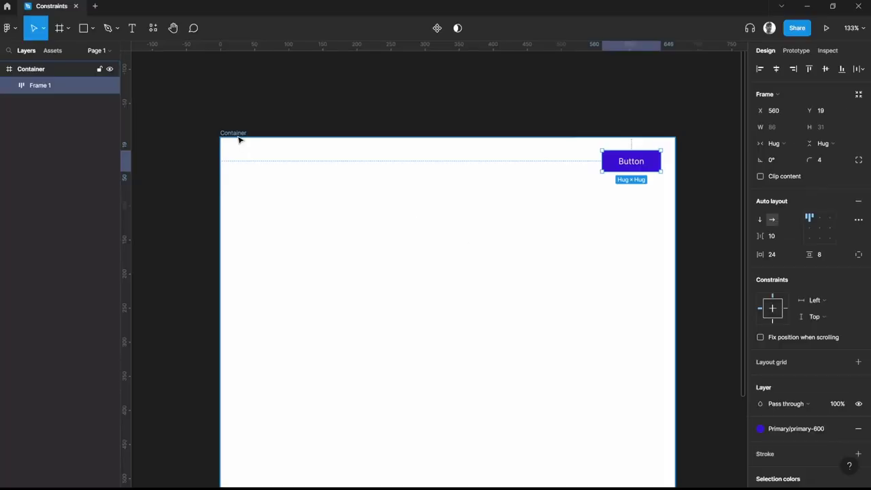
{"action": "left_click", "coordinate": [240, 137]}
{"action": "scroll", "coordinate": [488, 245], "scroll_direction": "down", "scroll_amount": 3}
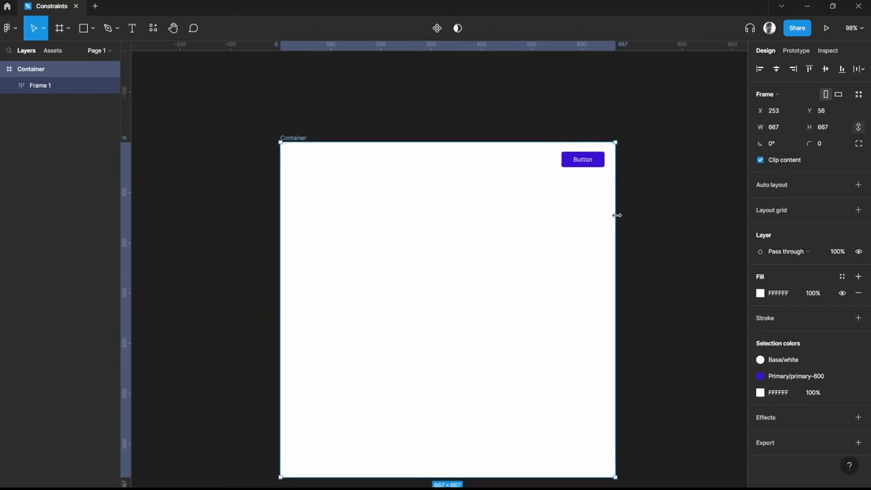
{"action": "left_click_drag", "start_coordinate": [619, 193], "coordinate": [657, 194]}
{"action": "key", "text": "ctrl+z"}
{"action": "scroll", "coordinate": [592, 175], "scroll_direction": "up", "scroll_amount": 3}
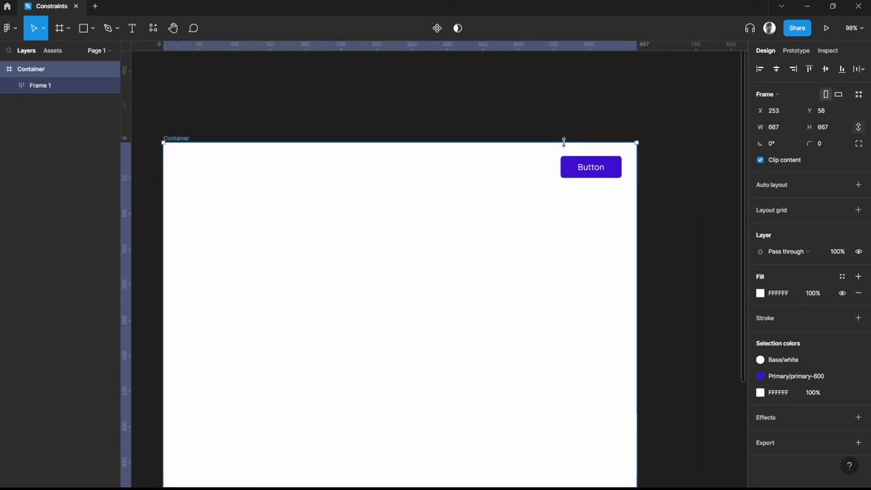
{"action": "left_click", "coordinate": [592, 177]}
{"action": "scroll", "coordinate": [523, 195], "scroll_direction": "up", "scroll_amount": 2}
{"action": "scroll", "coordinate": [524, 195], "scroll_direction": "left", "scroll_amount": 2}
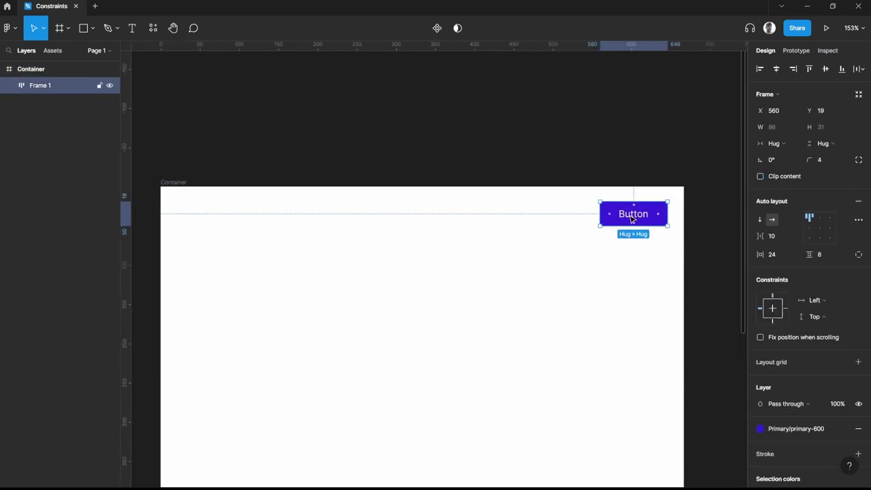
{"action": "scroll", "coordinate": [659, 215], "scroll_direction": "up", "scroll_amount": 1}
{"action": "scroll", "coordinate": [659, 216], "scroll_direction": "left", "scroll_amount": 1}
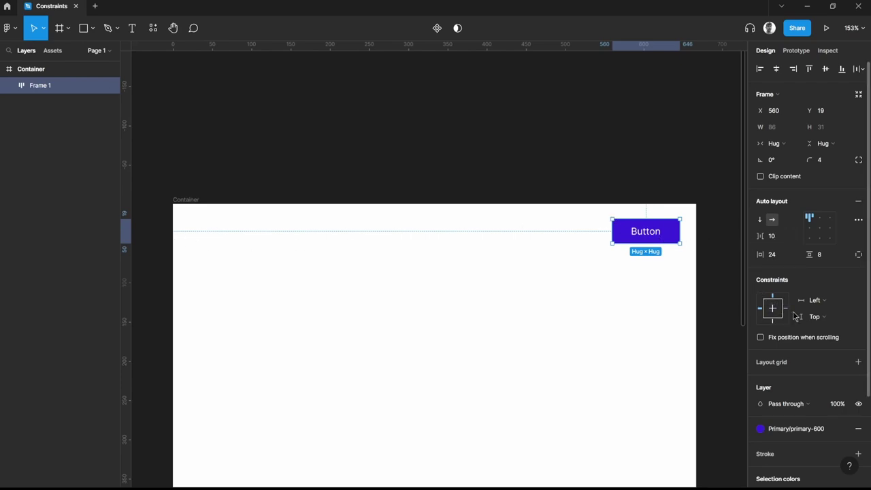
Set the Button's horizontal constraint to Right.
{"action": "left_click", "coordinate": [823, 301]}
{"action": "left_click", "coordinate": [827, 315]}
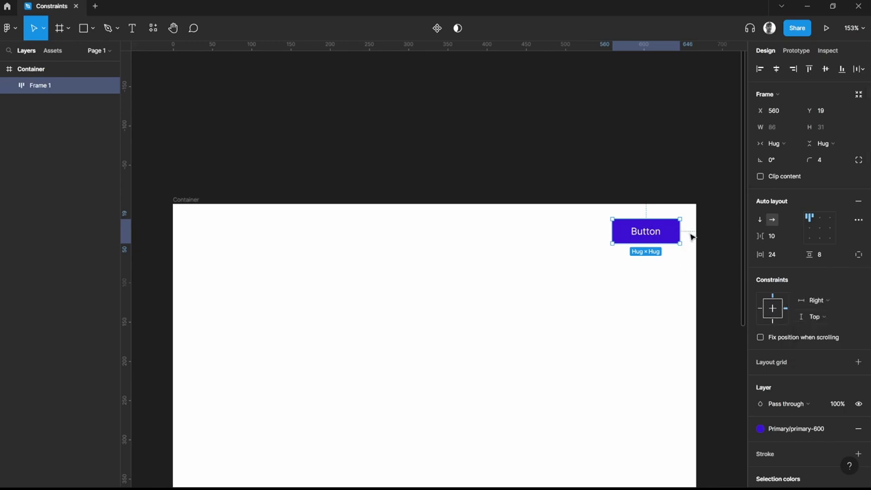
{"action": "scroll", "coordinate": [714, 227], "scroll_direction": "up", "scroll_amount": 5}
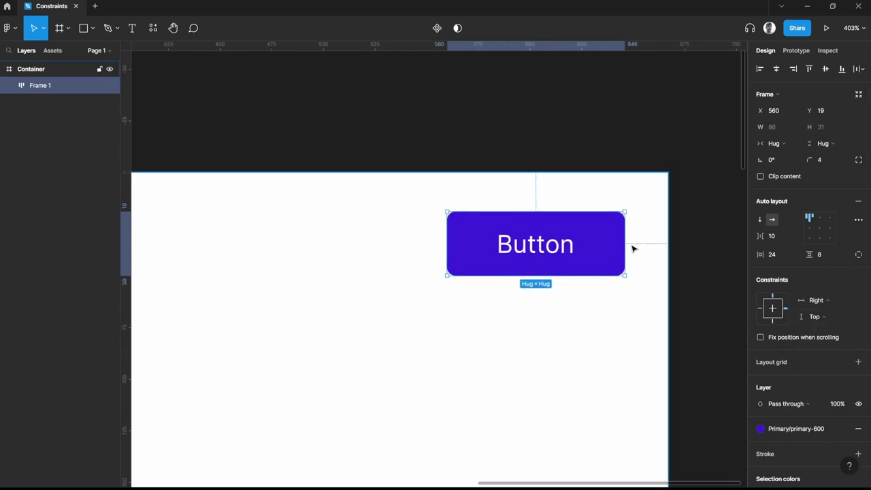
{"action": "scroll", "coordinate": [642, 250], "scroll_direction": "down", "scroll_amount": 8}
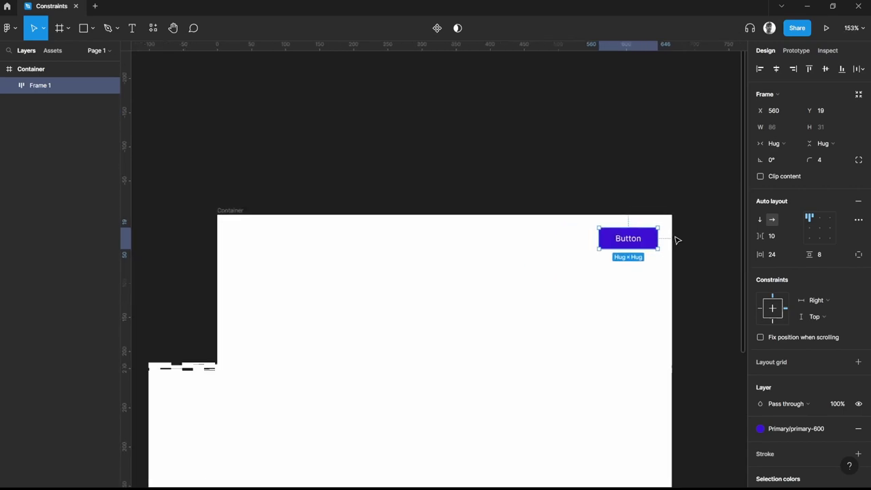
{"action": "key", "text": "Escape"}
Stretch Container to test the Button's pinning, then place an empty text layer inside it.
{"action": "left_click", "coordinate": [371, 222]}
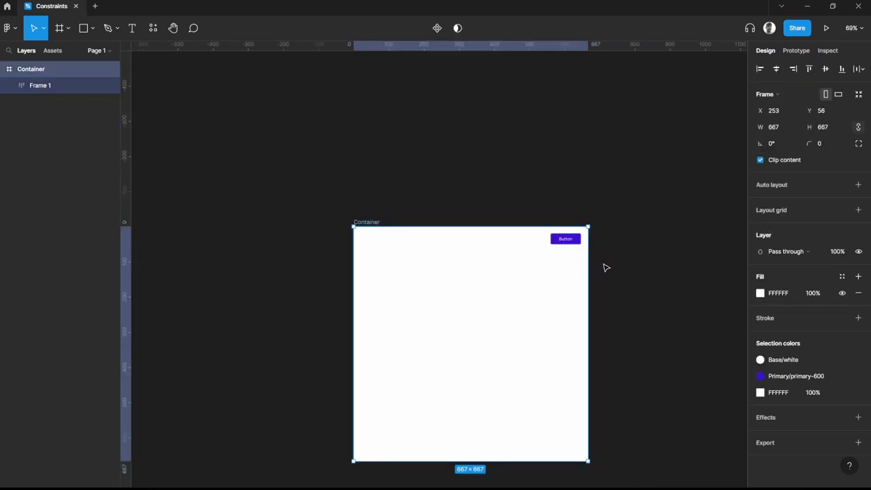
{"action": "mouse_move", "coordinate": [590, 263]}
{"action": "left_mouse_down"}
{"action": "mouse_move", "coordinate": [641, 264]}
{"action": "mouse_move", "coordinate": [579, 272]}
{"action": "mouse_move", "coordinate": [632, 270]}
{"action": "mouse_move", "coordinate": [599, 276]}
{"action": "mouse_move", "coordinate": [613, 275]}
{"action": "mouse_move", "coordinate": [540, 266]}
{"action": "mouse_move", "coordinate": [588, 266]}
{"action": "left_mouse_up"}
{"action": "scroll", "coordinate": [595, 266], "scroll_direction": "up", "scroll_amount": 4}
{"action": "scroll", "coordinate": [589, 269], "scroll_direction": "down", "scroll_amount": 2}
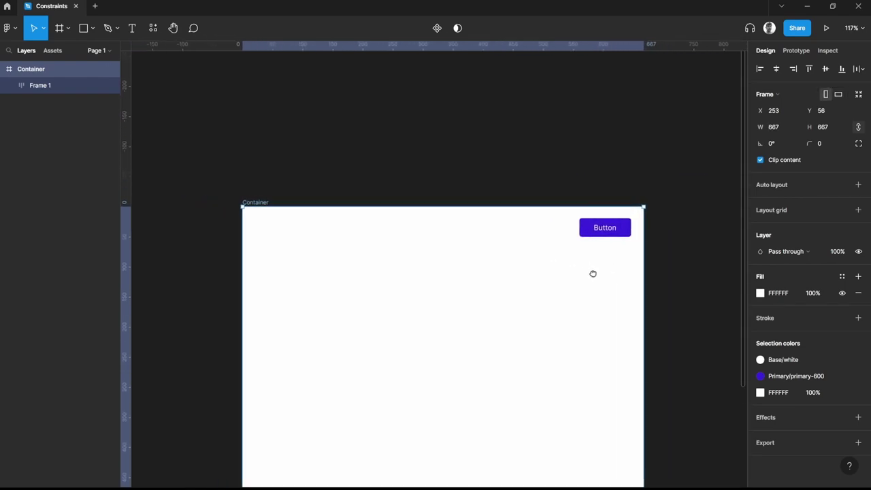
{"action": "left_click", "coordinate": [611, 235]}
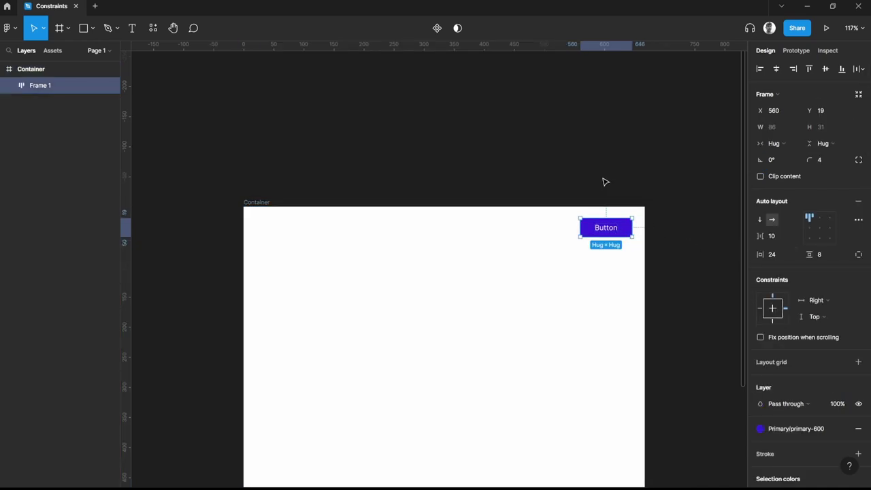
{"action": "left_click", "coordinate": [576, 186]}
{"action": "scroll", "coordinate": [301, 233], "scroll_direction": "up", "scroll_amount": 2}
{"action": "left_click", "coordinate": [253, 202]}
{"action": "left_click", "coordinate": [360, 256]}
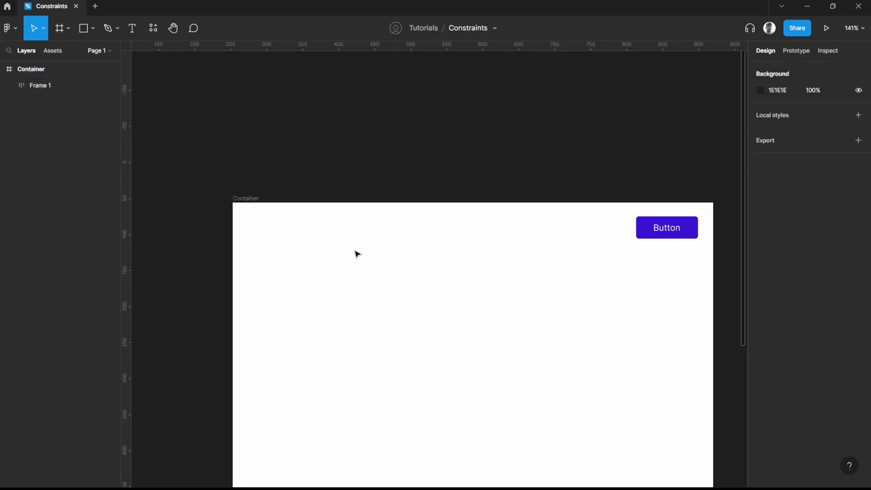
{"action": "key", "text": "t"}
{"action": "left_click", "coordinate": [375, 271]}
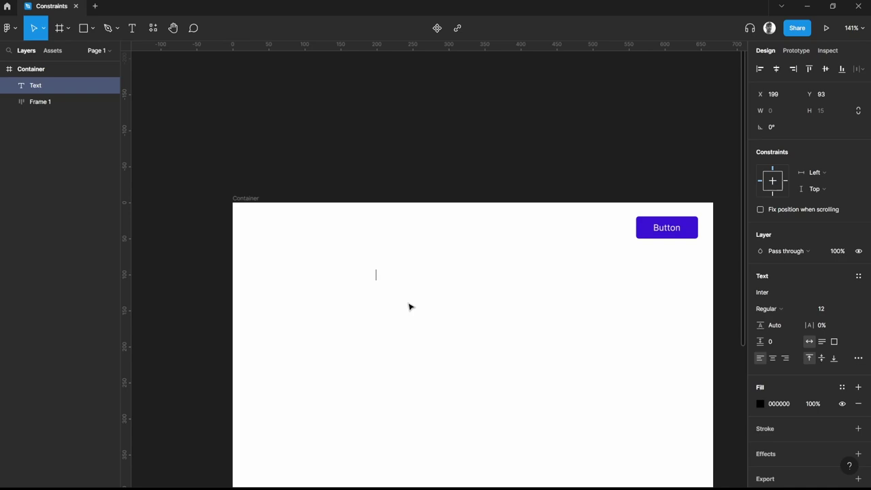
Type the heading 'Awesome.' and make it Semi Bold.
{"action": "type", "text": "Aweso"}
{"action": "key", "text": "BackSpace"}
{"action": "key", "text": "BackSpace"}
{"action": "type", "text": "some."}
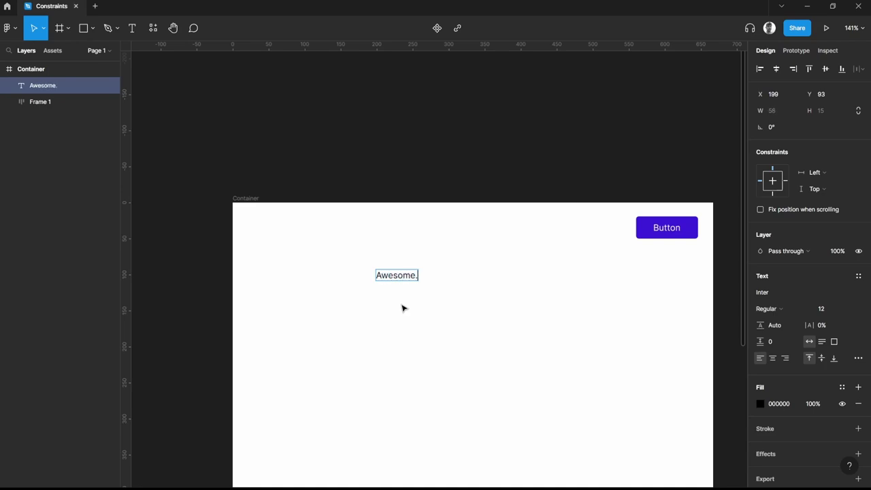
{"action": "key", "text": "Escape"}
{"action": "left_click", "coordinate": [797, 309]}
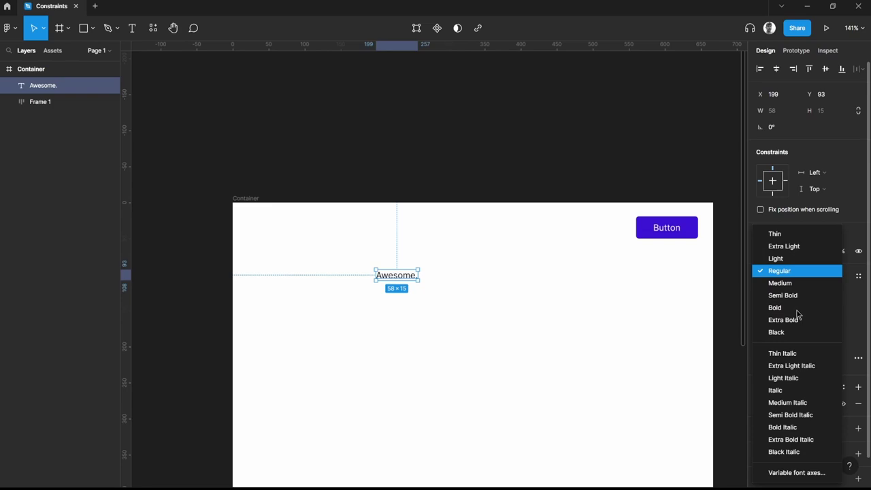
{"action": "left_click", "coordinate": [789, 295]}
Move the Awesome. heading toward Container's top-left corner.
{"action": "left_click", "coordinate": [398, 297]}
{"action": "left_click", "coordinate": [399, 279]}
{"action": "left_click_drag", "start_coordinate": [399, 279], "coordinate": [273, 215]}
{"action": "scroll", "coordinate": [392, 286], "scroll_direction": "up", "scroll_amount": 3}
{"action": "left_click", "coordinate": [311, 247]}
{"action": "scroll", "coordinate": [296, 235], "scroll_direction": "down", "scroll_amount": 3}
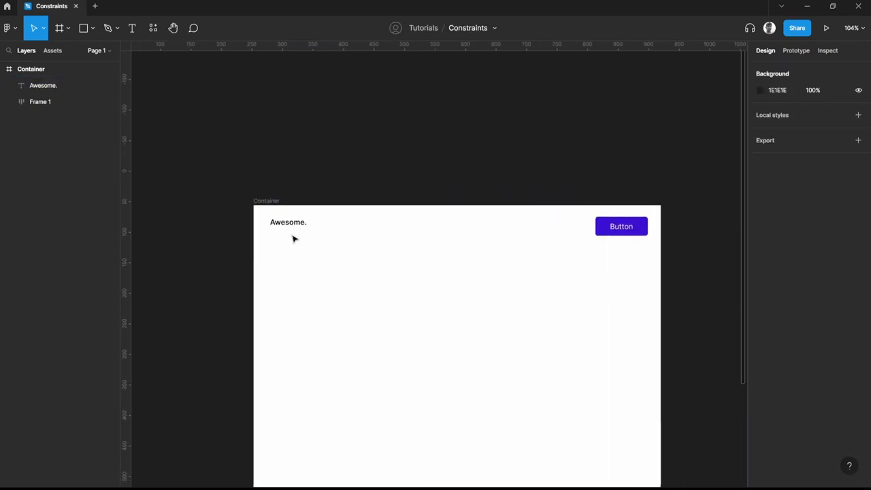
Set the heading to size 20 and settle it at X 24, Y 18.
{"action": "left_click", "coordinate": [294, 231]}
{"action": "left_click", "coordinate": [847, 312]}
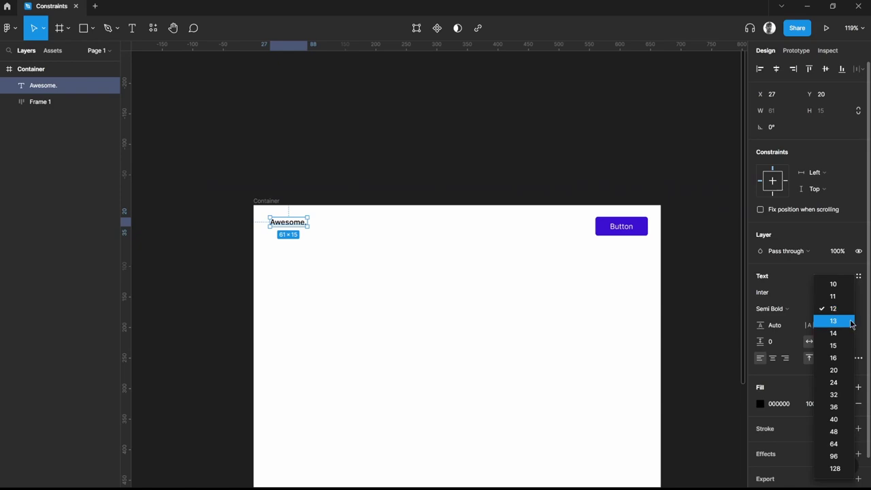
{"action": "left_click", "coordinate": [833, 369]}
{"action": "left_click_drag", "start_coordinate": [303, 232], "coordinate": [301, 228]}
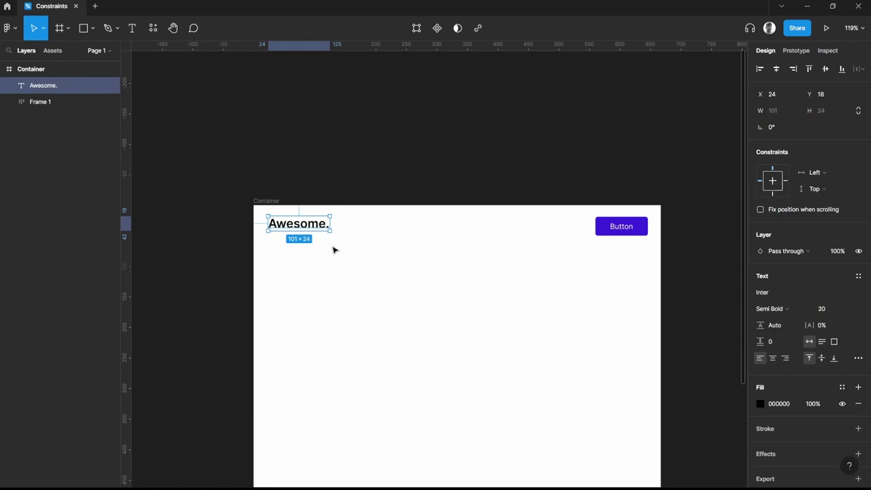
{"action": "scroll", "coordinate": [332, 252], "scroll_direction": "left", "scroll_amount": 1}
{"action": "scroll", "coordinate": [320, 241], "scroll_direction": "up", "scroll_amount": 5}
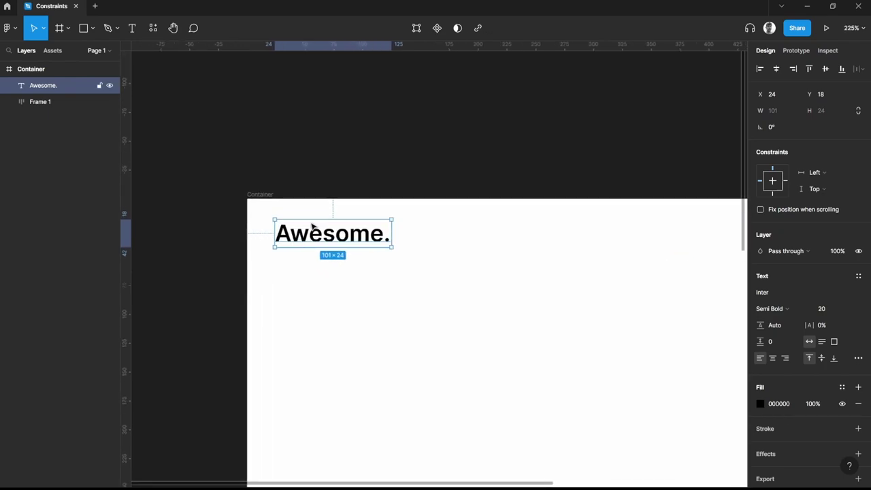
{"action": "scroll", "coordinate": [426, 190], "scroll_direction": "down", "scroll_amount": 5}
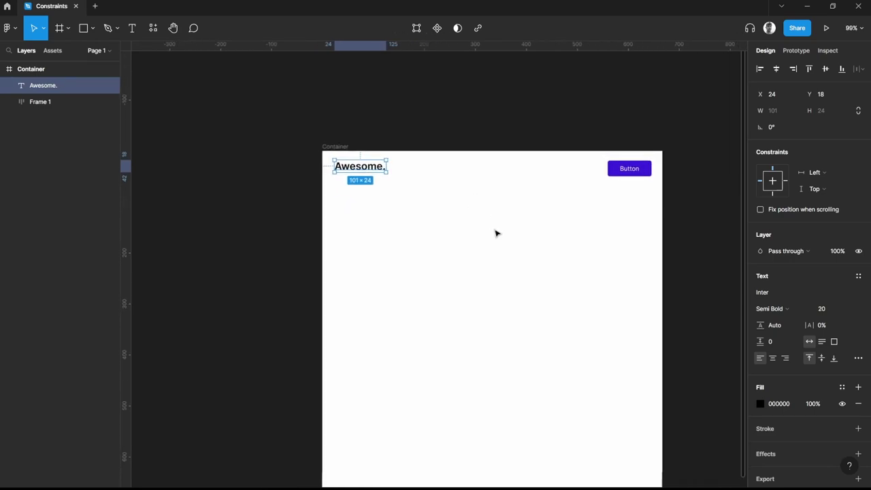
{"action": "left_click", "coordinate": [343, 145]}
Widen and narrow Container to check the Button follows its right edge.
{"action": "left_click_drag", "start_coordinate": [663, 203], "coordinate": [711, 197]}
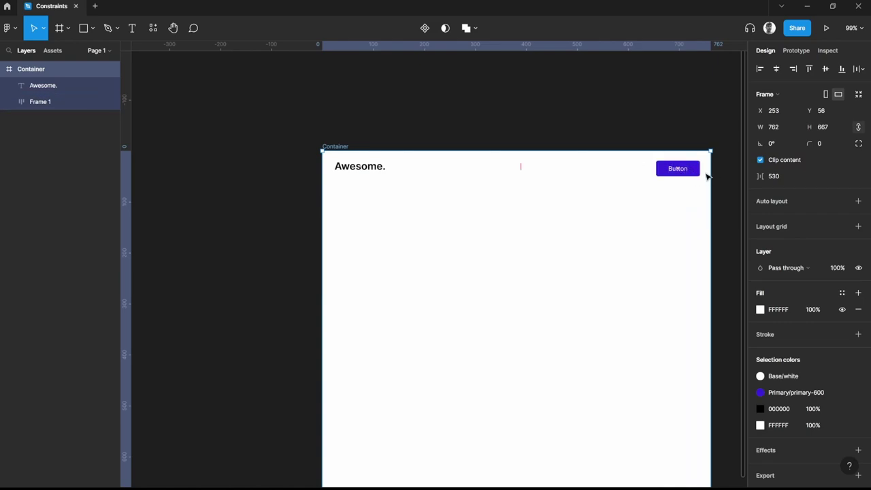
{"action": "left_click", "coordinate": [696, 172]}
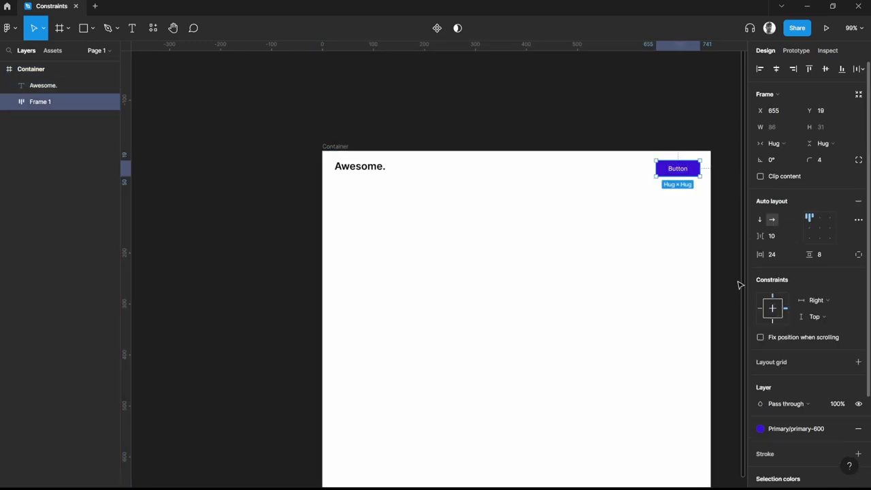
{"action": "left_click", "coordinate": [639, 192]}
{"action": "left_click_drag", "start_coordinate": [712, 201], "coordinate": [551, 219]}
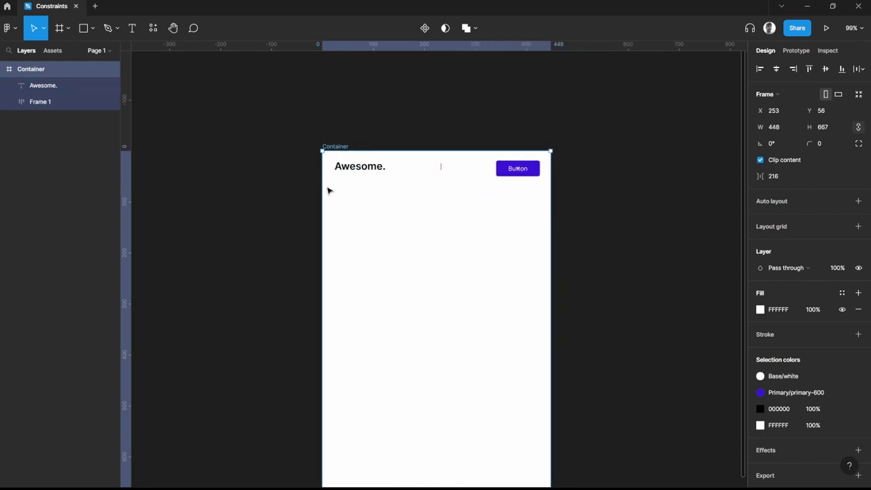
{"action": "mouse_move", "coordinate": [323, 190]}
{"action": "left_mouse_down"}
{"action": "mouse_move", "coordinate": [237, 188]}
{"action": "mouse_move", "coordinate": [326, 193]}
{"action": "left_mouse_up"}
{"action": "scroll", "coordinate": [478, 196], "scroll_direction": "left", "scroll_amount": 3}
{"action": "scroll", "coordinate": [451, 162], "scroll_direction": "up", "scroll_amount": 5}
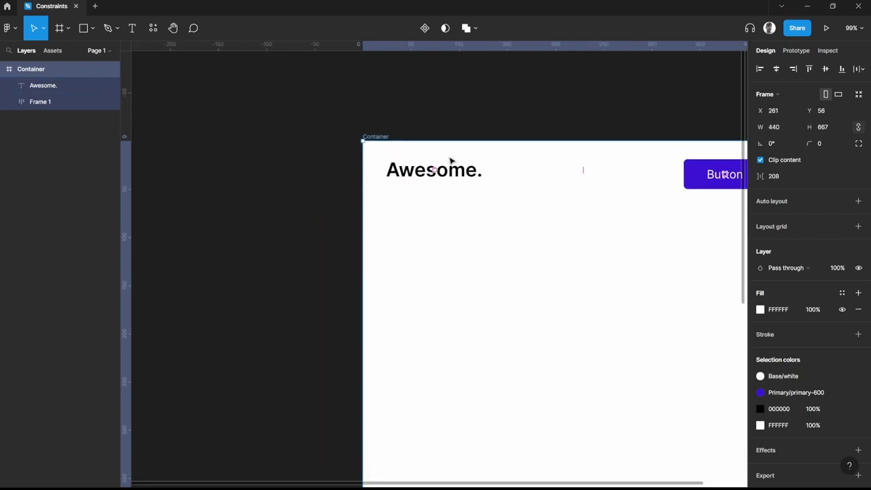
Check the heading and Button positions and preview resizing from Container's left edge.
{"action": "left_click", "coordinate": [420, 121]}
{"action": "left_click", "coordinate": [426, 171]}
{"action": "scroll", "coordinate": [782, 339], "scroll_direction": "down", "scroll_amount": 1}
{"action": "scroll", "coordinate": [780, 339], "scroll_direction": "down", "scroll_amount": 1}
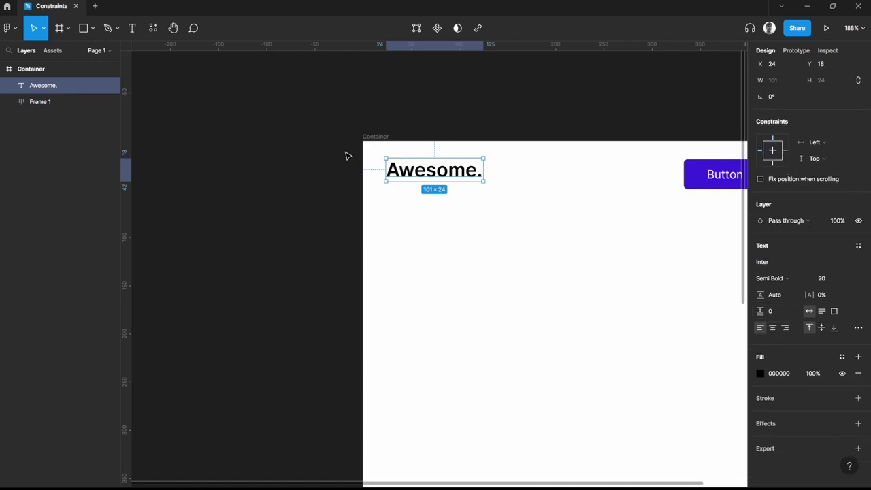
{"action": "left_click", "coordinate": [364, 139]}
{"action": "scroll", "coordinate": [364, 179], "scroll_direction": "down", "scroll_amount": 3}
{"action": "mouse_move", "coordinate": [366, 180]}
{"action": "left_mouse_down"}
{"action": "mouse_move", "coordinate": [315, 184]}
{"action": "mouse_move", "coordinate": [404, 183]}
{"action": "mouse_move", "coordinate": [368, 183]}
{"action": "left_mouse_up"}
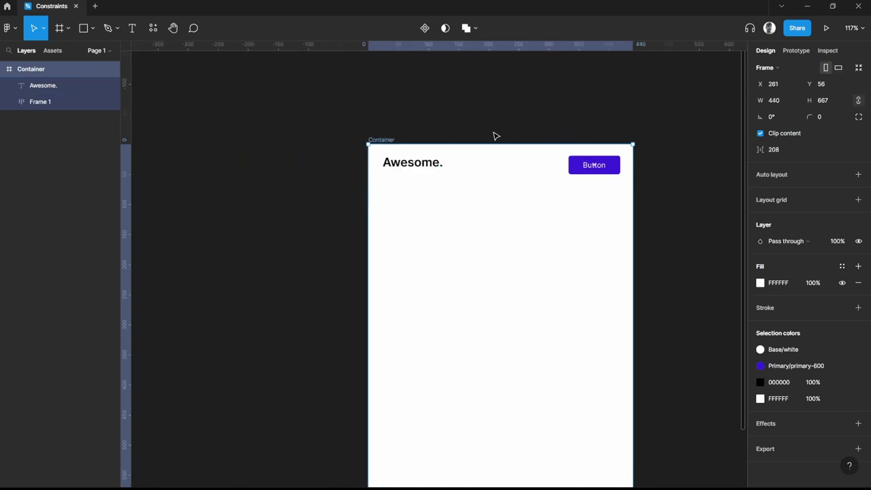
{"action": "scroll", "coordinate": [492, 141], "scroll_direction": "up", "scroll_amount": 1}
{"action": "scroll", "coordinate": [460, 177], "scroll_direction": "up", "scroll_amount": 2, "text": "ctrl"}
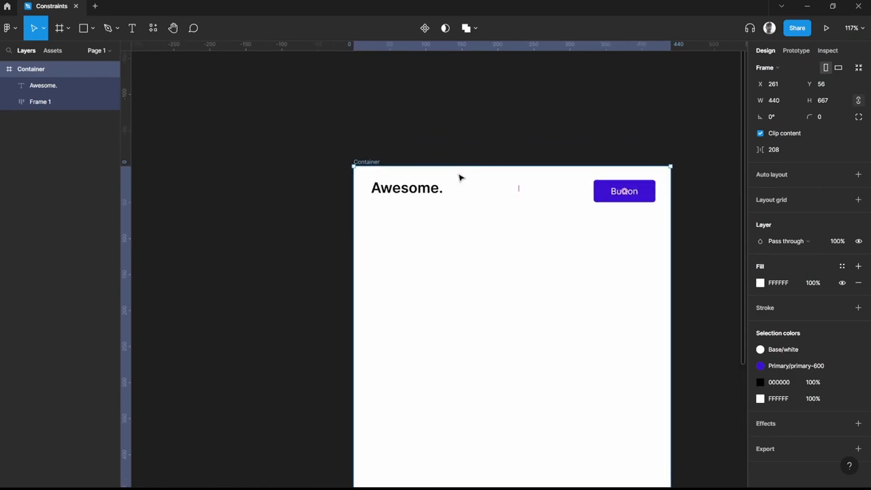
{"action": "left_click", "coordinate": [441, 195]}
{"action": "left_click", "coordinate": [629, 195]}
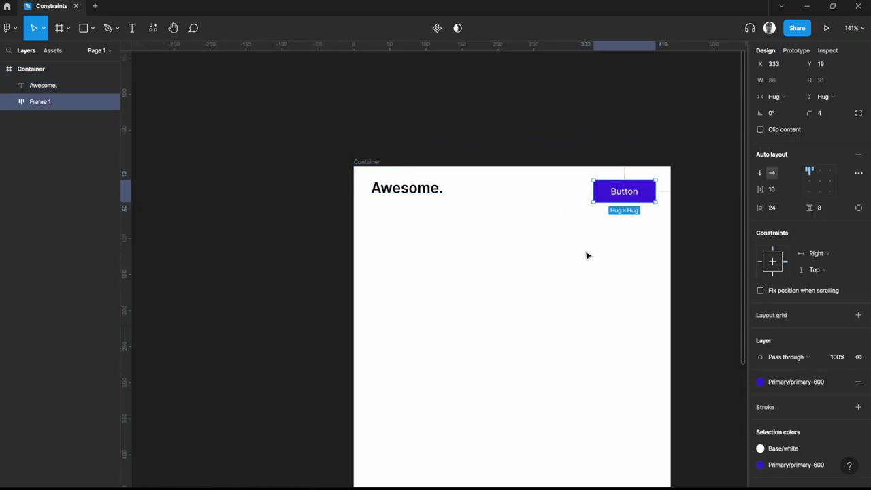
{"action": "left_click", "coordinate": [587, 254]}
{"action": "scroll", "coordinate": [587, 254], "scroll_direction": "down", "scroll_amount": 2, "text": "ctrl"}
{"action": "left_click_drag", "start_coordinate": [577, 313], "coordinate": [546, 210]}
Narrow Container to a phone-like 352 width.
{"action": "left_click", "coordinate": [396, 81]}
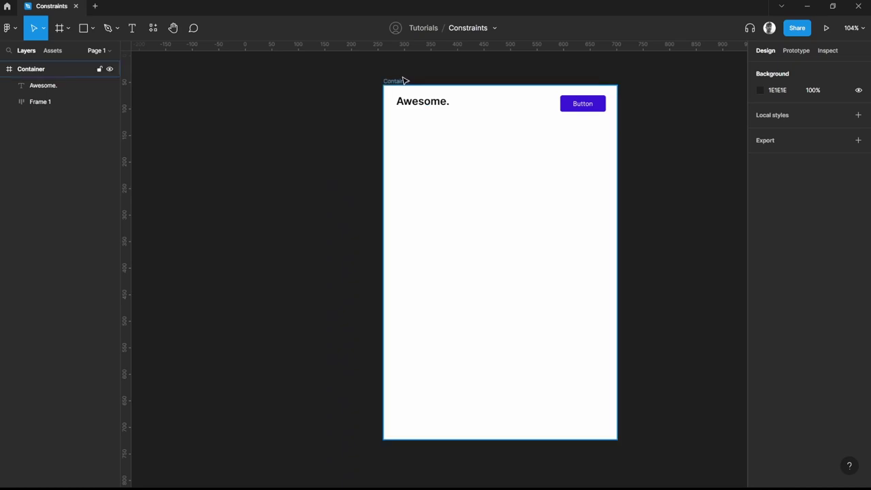
{"action": "left_click_drag", "start_coordinate": [620, 134], "coordinate": [571, 144]}
{"action": "left_click", "coordinate": [616, 147]}
{"action": "scroll", "coordinate": [608, 213], "scroll_direction": "up", "scroll_amount": 1}
{"action": "scroll", "coordinate": [501, 262], "scroll_direction": "down", "scroll_amount": 1}
{"action": "scroll", "coordinate": [476, 288], "scroll_direction": "up", "scroll_amount": 1, "text": "ctrl"}
{"action": "scroll", "coordinate": [445, 340], "scroll_direction": "up", "scroll_amount": 1}
{"action": "scroll", "coordinate": [437, 327], "scroll_direction": "down", "scroll_amount": 1}
{"action": "scroll", "coordinate": [420, 332], "scroll_direction": "up", "scroll_amount": 1, "text": "ctrl"}
Draw a footer frame across the Container's bottom and fill it with the light grey style.
{"action": "key", "text": "f"}
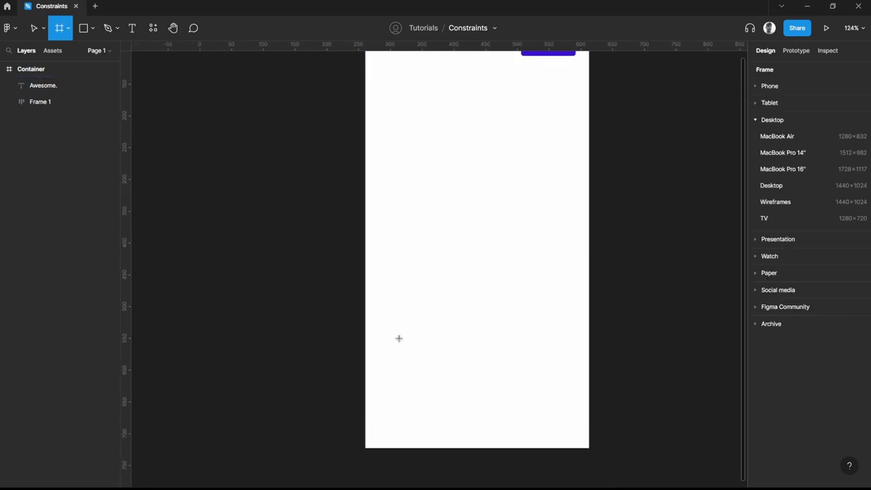
{"action": "left_click_drag", "start_coordinate": [366, 340], "coordinate": [589, 449]}
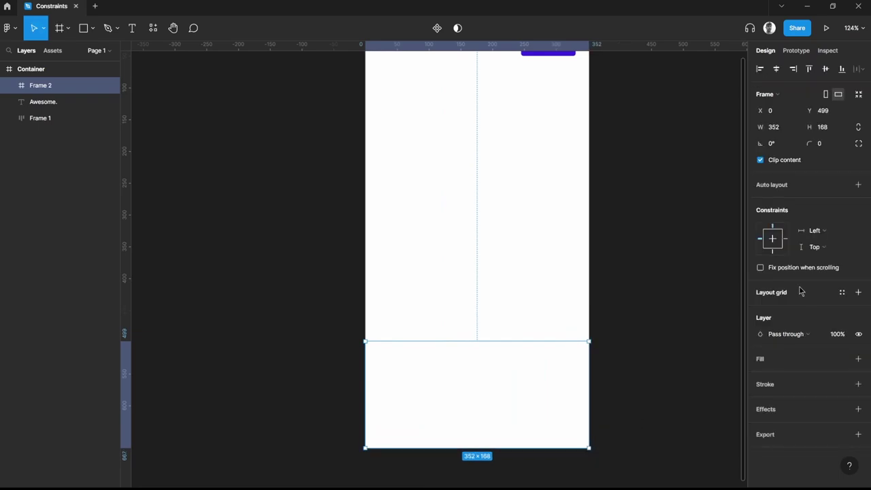
{"action": "left_click", "coordinate": [826, 362]}
{"action": "left_click", "coordinate": [760, 372]}
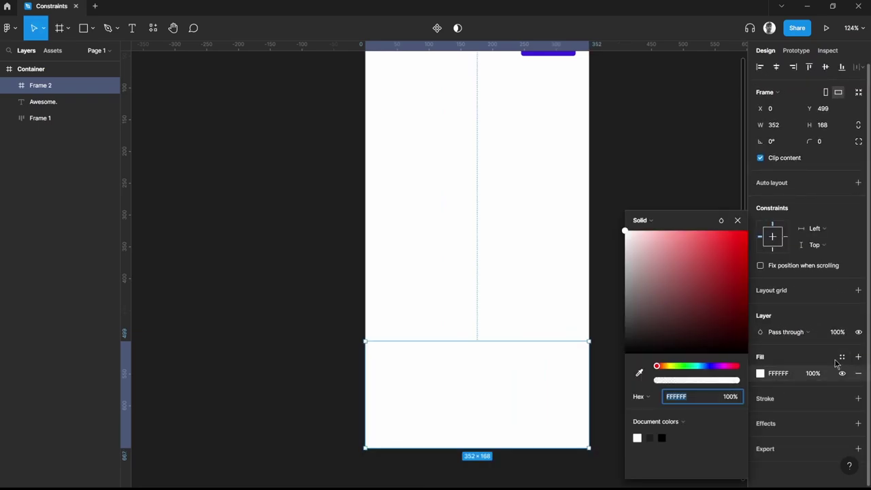
{"action": "left_click", "coordinate": [842, 356]}
{"action": "scroll", "coordinate": [809, 404], "scroll_direction": "down", "scroll_amount": 1}
{"action": "left_click", "coordinate": [784, 413]}
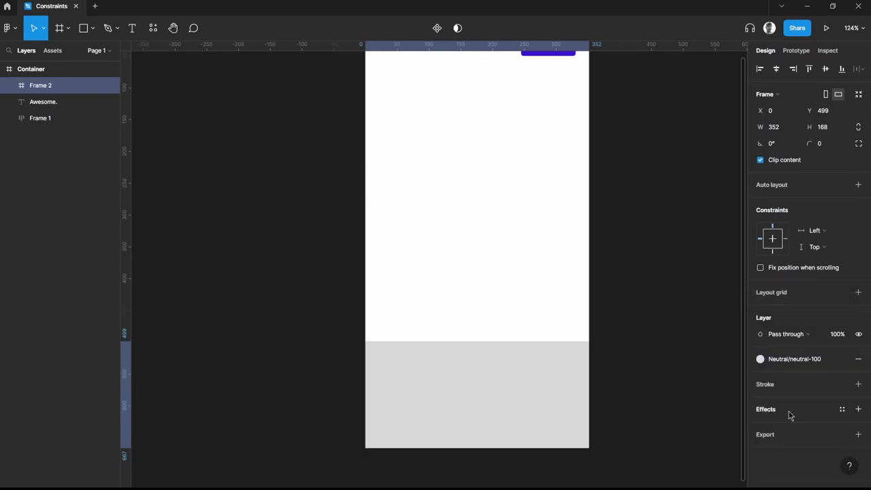
{"action": "left_click", "coordinate": [595, 311]}
{"action": "scroll", "coordinate": [453, 184], "scroll_direction": "up", "scroll_amount": 2}
{"action": "scroll", "coordinate": [475, 248], "scroll_direction": "down", "scroll_amount": 2}
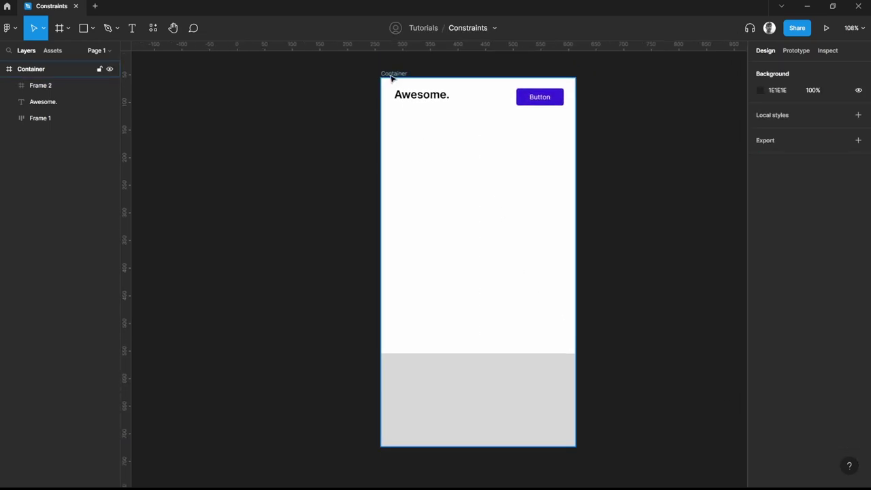
Copy the Awesome. heading into the grey footer and retype it as 'Learn more about us'.
{"action": "left_click", "coordinate": [423, 94]}
{"action": "left_click_drag", "start_coordinate": [422, 95], "coordinate": [425, 381]}
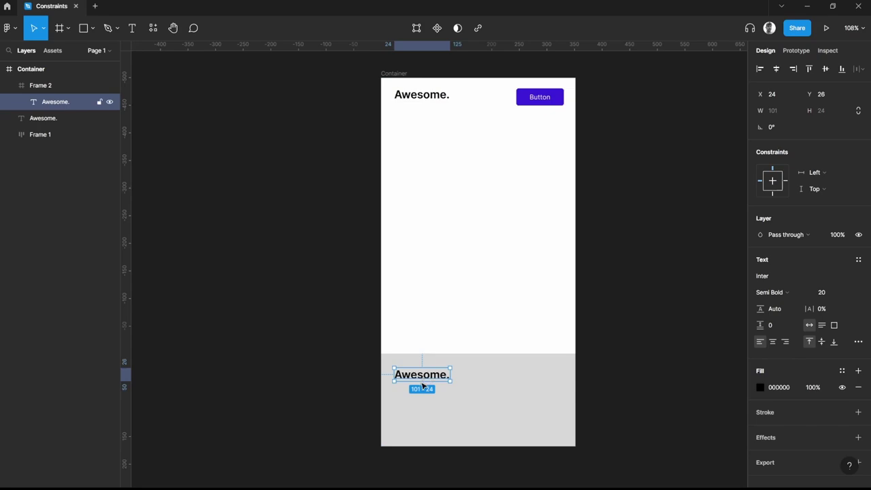
{"action": "scroll", "coordinate": [425, 381], "scroll_direction": "up", "scroll_amount": 5}
{"action": "scroll", "coordinate": [428, 362], "scroll_direction": "down", "scroll_amount": 2}
{"action": "left_click_drag", "start_coordinate": [418, 322], "coordinate": [419, 378]}
{"action": "double_click", "coordinate": [419, 379]}
{"action": "type", "text": "Learno"}
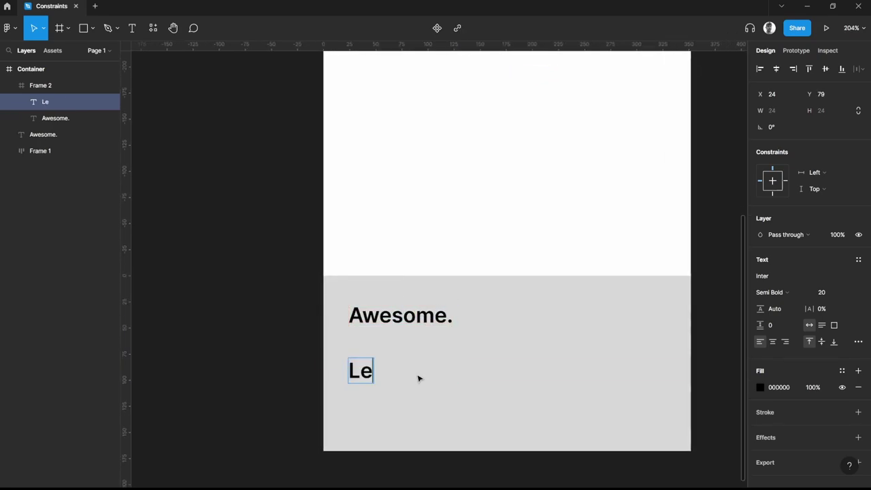
{"action": "key", "text": "BackSpace"}
{"action": "type", "text": "more about us"}
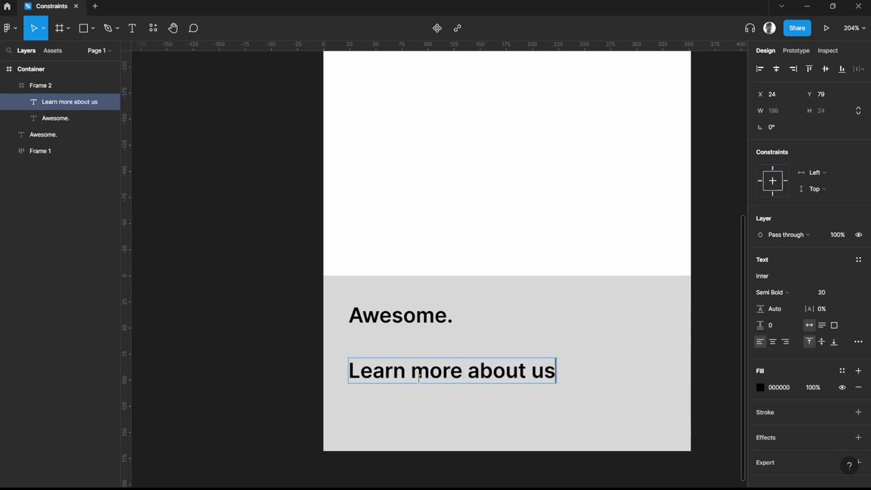
{"action": "key", "text": "Escape"}
Move the new line just under Awesome. and set it to Regular weight, size 14.
{"action": "left_click_drag", "start_coordinate": [472, 380], "coordinate": [473, 355]}
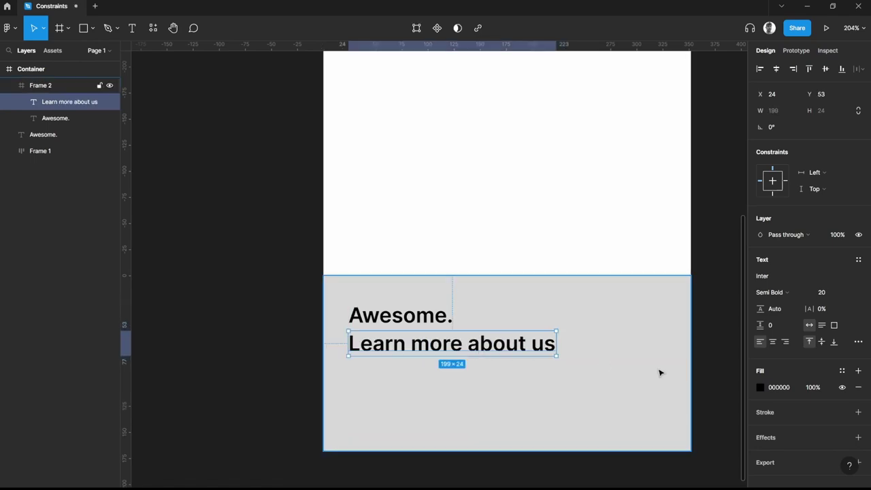
{"action": "left_click", "coordinate": [796, 294]}
{"action": "left_click", "coordinate": [793, 267]}
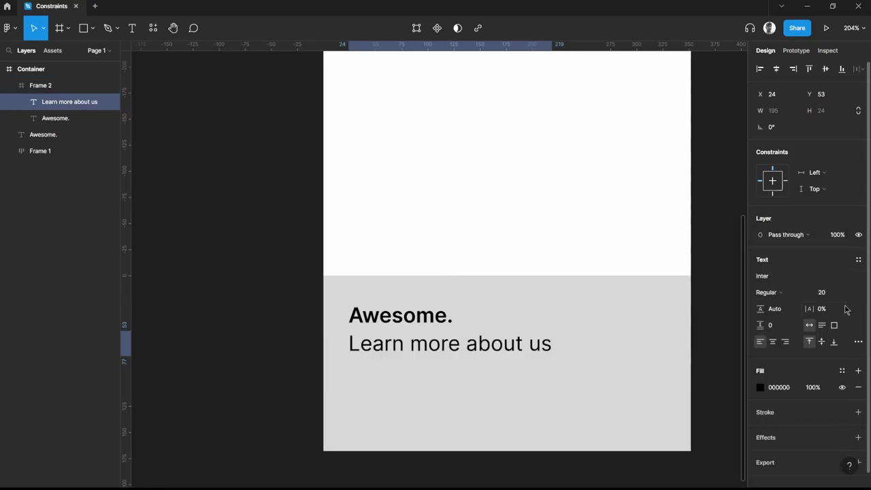
{"action": "left_click", "coordinate": [844, 293]}
{"action": "left_click", "coordinate": [842, 280]}
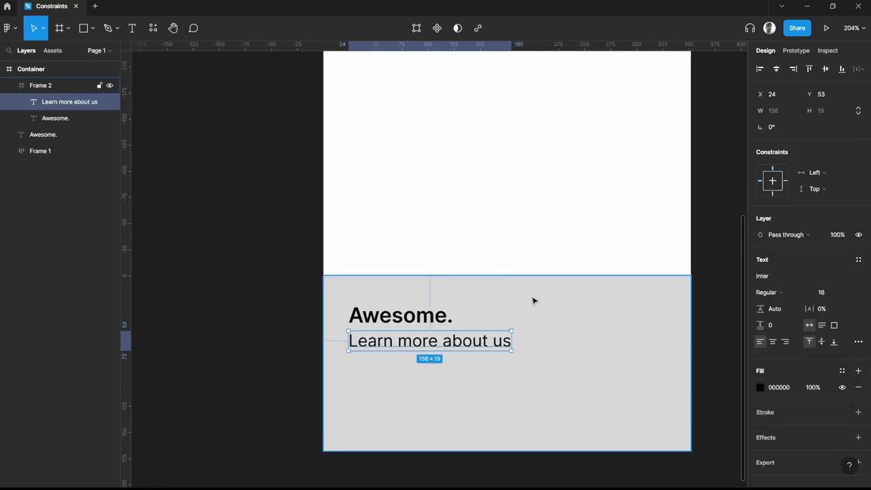
{"action": "left_click", "coordinate": [849, 293]}
{"action": "left_click", "coordinate": [844, 268]}
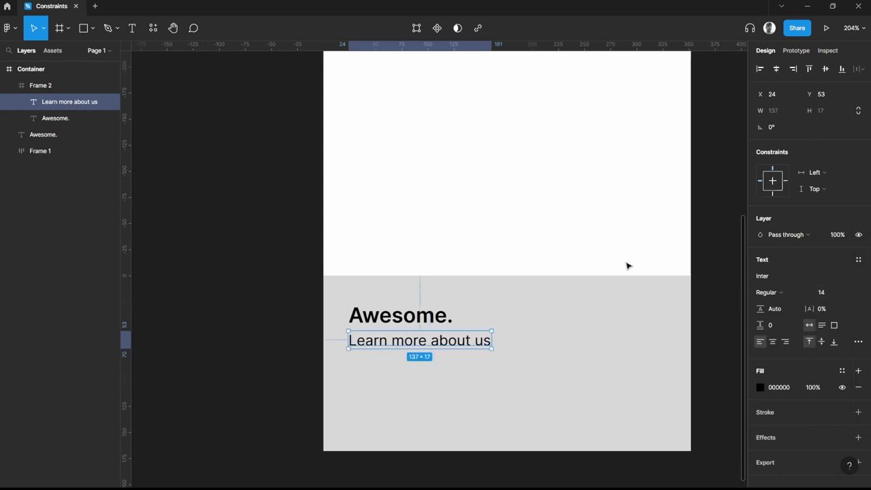
{"action": "left_click", "coordinate": [703, 257]}
{"action": "scroll", "coordinate": [705, 258], "scroll_direction": "down", "scroll_amount": 3}
{"action": "scroll", "coordinate": [705, 258], "scroll_direction": "up", "scroll_amount": 2}
{"action": "scroll", "coordinate": [704, 258], "scroll_direction": "right", "scroll_amount": 2}
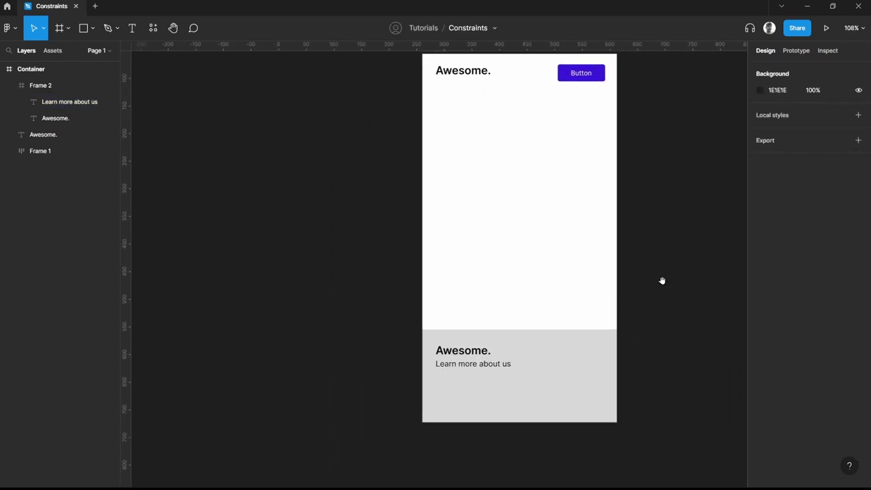
{"action": "scroll", "coordinate": [661, 278], "scroll_direction": "right", "scroll_amount": 1}
{"action": "scroll", "coordinate": [660, 279], "scroll_direction": "up", "scroll_amount": 1}
Rename the grey frame Frame 2 to 'Footer'.
{"action": "left_click", "coordinate": [460, 391]}
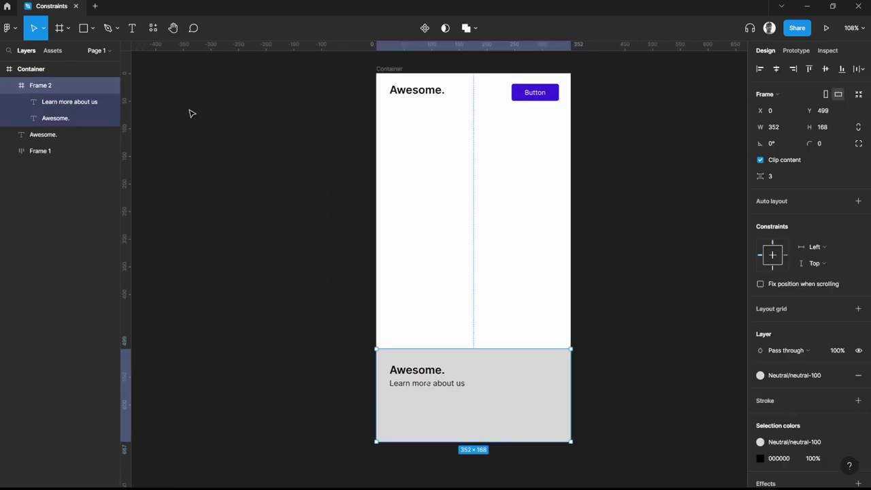
{"action": "double_click", "coordinate": [43, 85]}
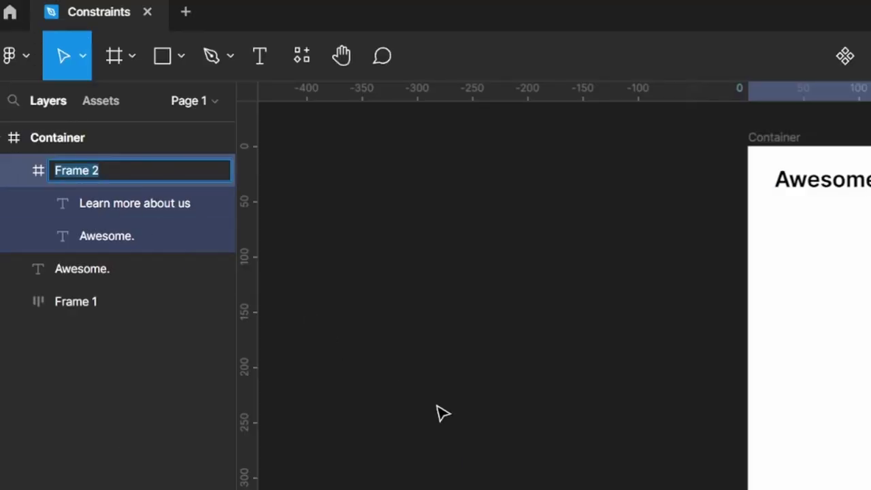
{"action": "type", "text": "Footh"}
{"action": "key", "text": "BackSpace"}
{"action": "type", "text": "er"}
{"action": "key", "text": "Return"}
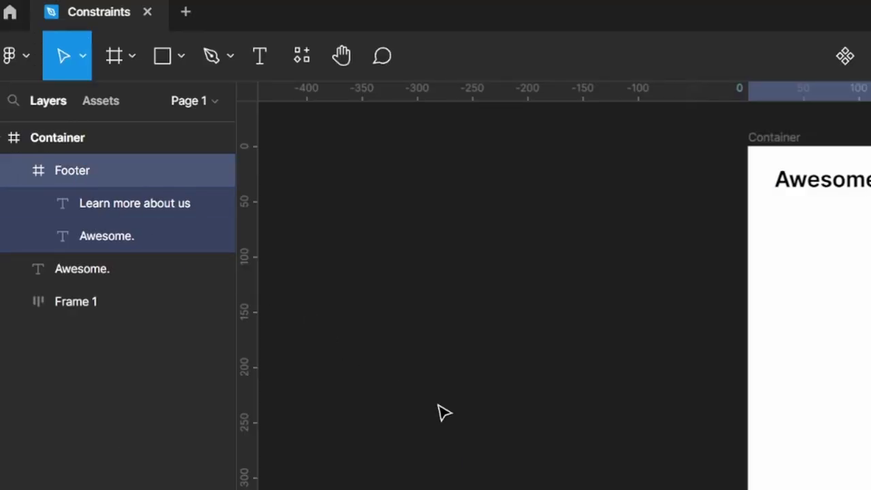
{"action": "left_click", "coordinate": [431, 402]}
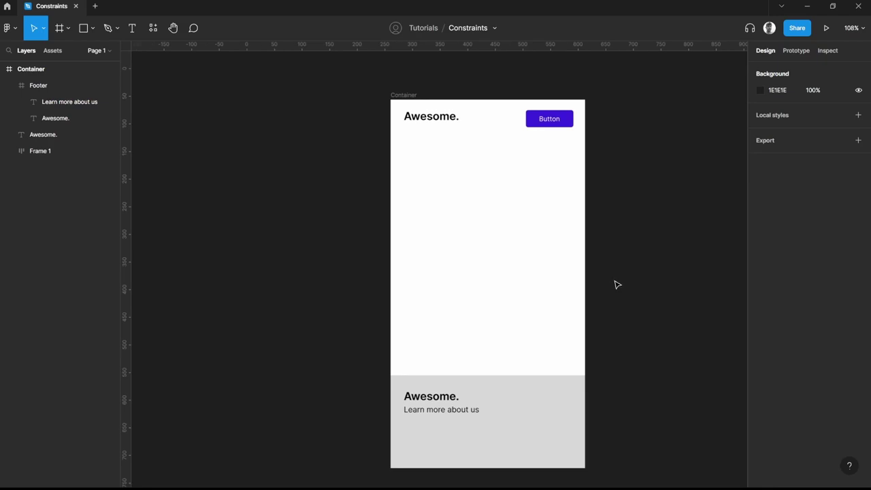
Constrain the Footer to Bottom and test it by stretching the Container taller.
{"action": "left_click", "coordinate": [488, 395]}
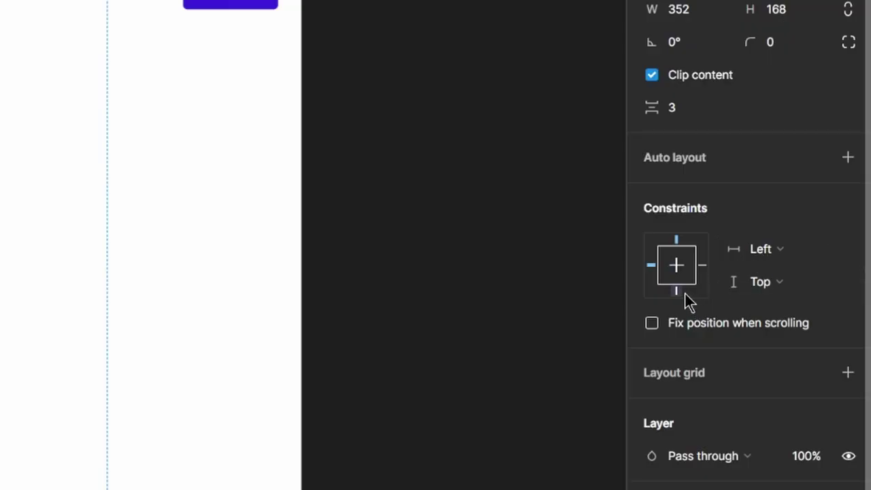
{"action": "left_click", "coordinate": [682, 293]}
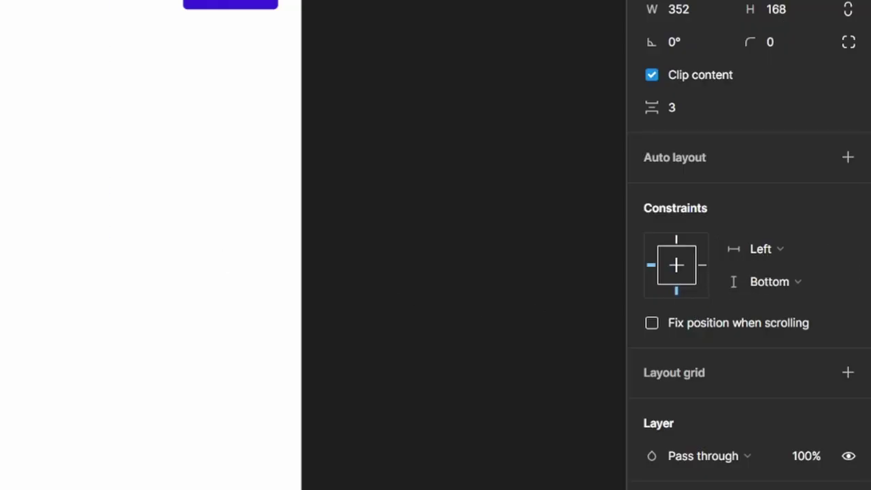
{"action": "key", "text": "Escape"}
{"action": "scroll", "coordinate": [468, 200], "scroll_direction": "down", "scroll_amount": 3}
{"action": "left_click_drag", "start_coordinate": [508, 360], "coordinate": [492, 313]}
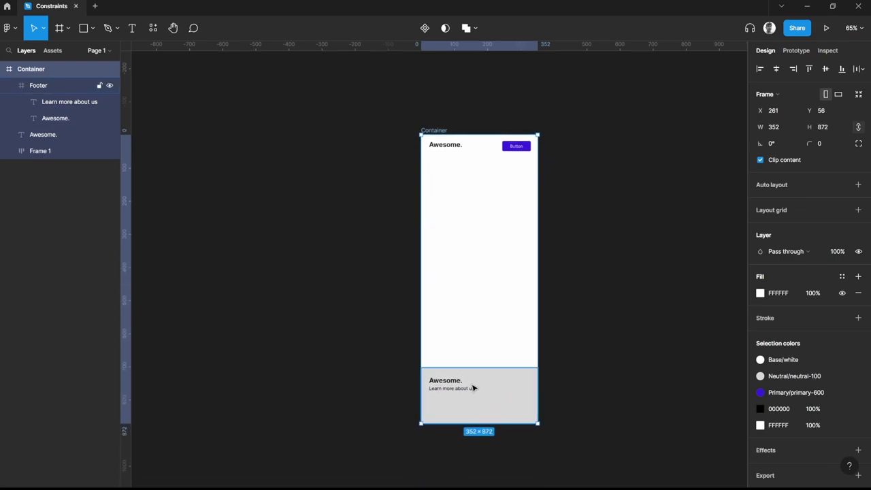
{"action": "scroll", "coordinate": [477, 205], "scroll_direction": "up", "scroll_amount": 1}
{"action": "scroll", "coordinate": [477, 204], "scroll_direction": "up", "scroll_amount": 3}
{"action": "left_click", "coordinate": [443, 82]}
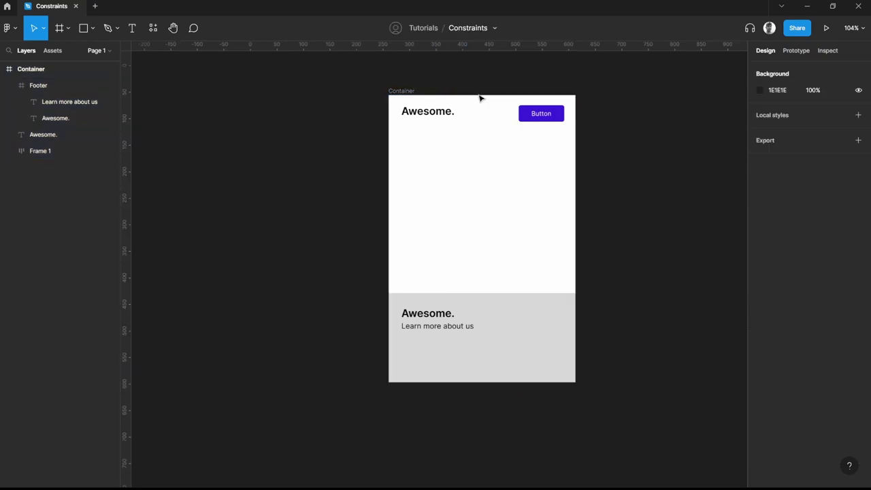
Test by widening the Container, then undo to restore its 352 width.
{"action": "left_click", "coordinate": [402, 91]}
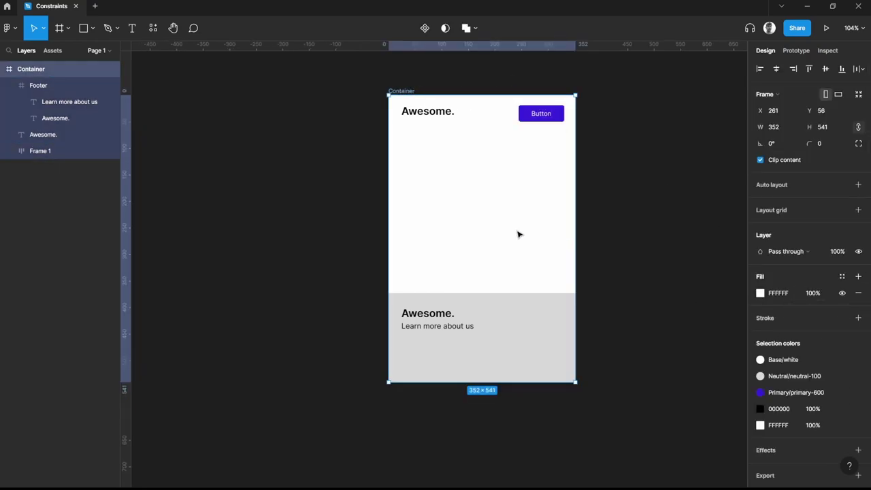
{"action": "left_click", "coordinate": [528, 318]}
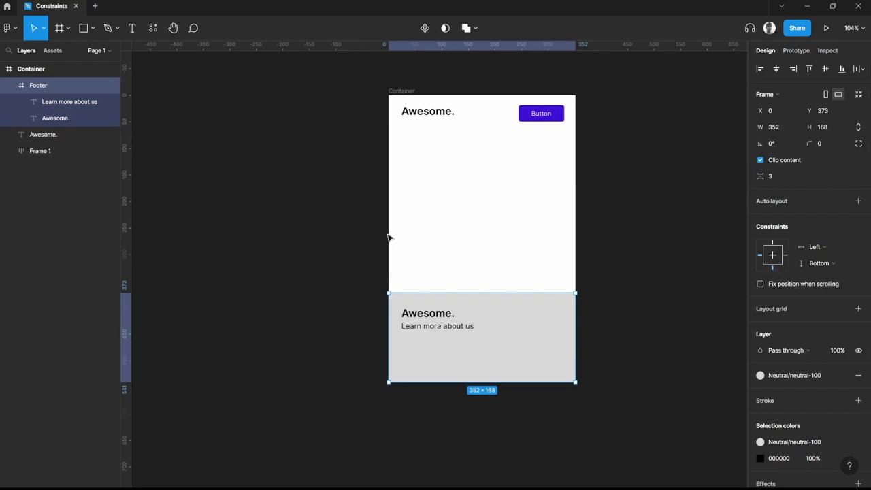
{"action": "left_click", "coordinate": [488, 240]}
{"action": "left_click", "coordinate": [408, 91]}
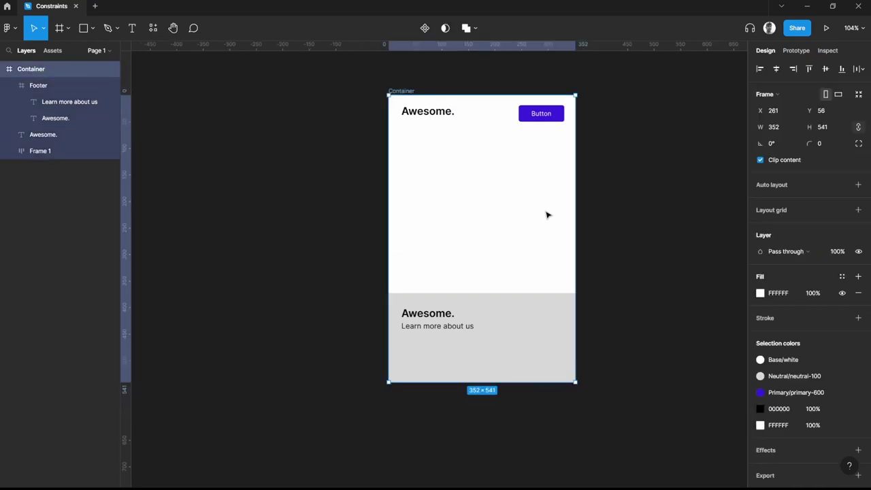
{"action": "left_click_drag", "start_coordinate": [574, 196], "coordinate": [694, 217]}
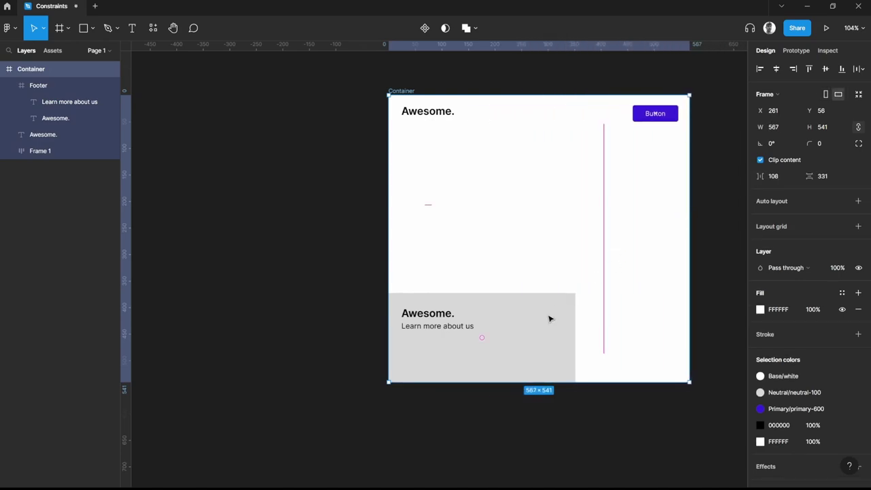
{"action": "scroll", "coordinate": [518, 277], "scroll_direction": "up", "scroll_amount": 1}
{"action": "scroll", "coordinate": [537, 299], "scroll_direction": "up", "scroll_amount": 1}
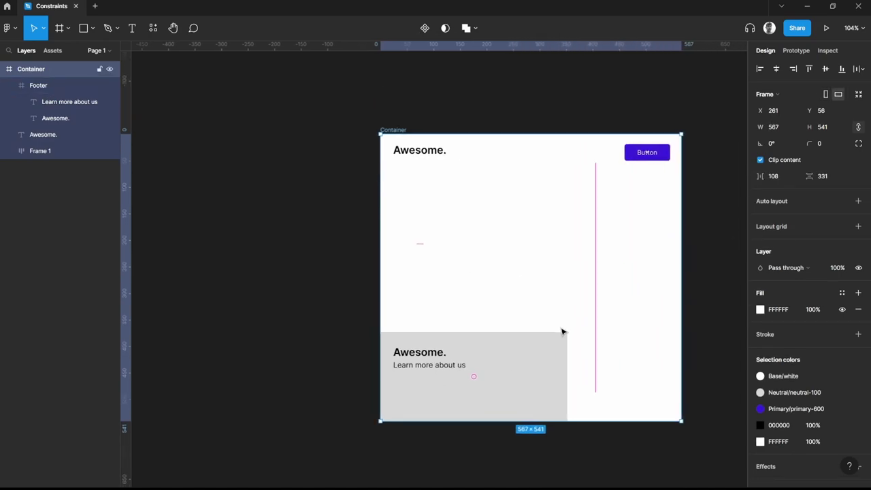
{"action": "scroll", "coordinate": [578, 350], "scroll_direction": "up", "scroll_amount": 1, "text": "ctrl"}
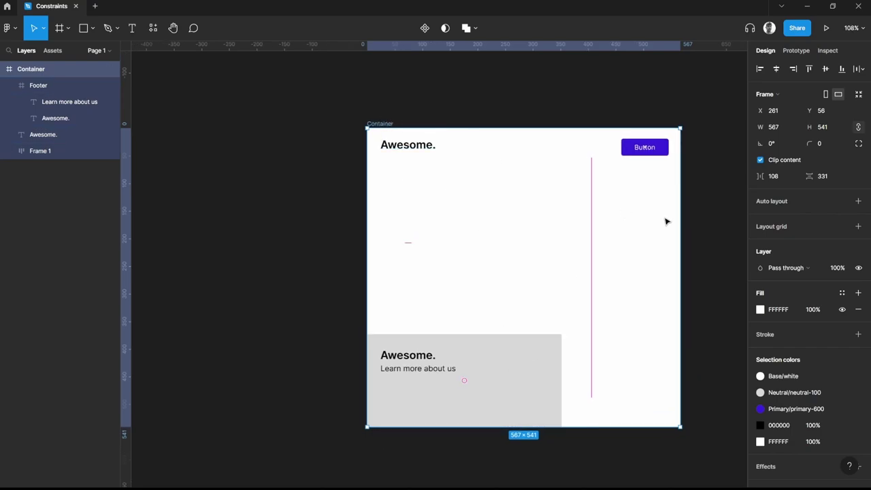
{"action": "key", "text": "ctrl+z"}
{"action": "left_click", "coordinate": [524, 340]}
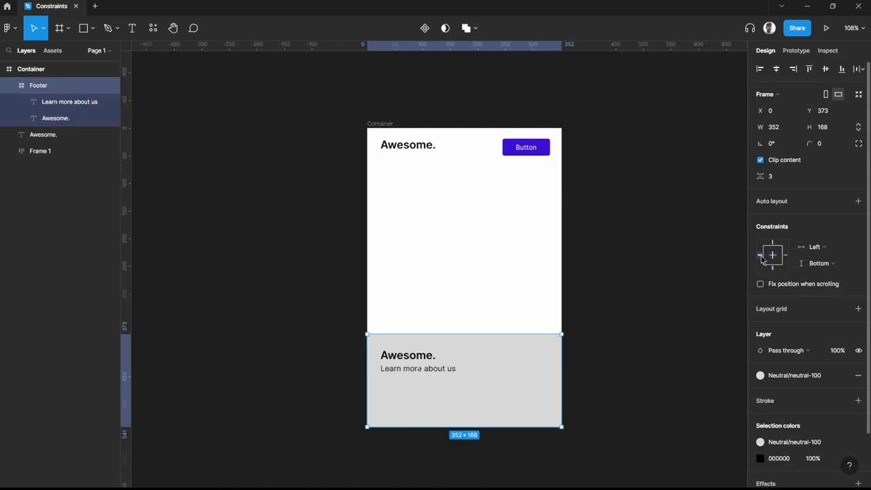
{"action": "scroll", "coordinate": [439, 190], "scroll_direction": "down", "scroll_amount": 2}
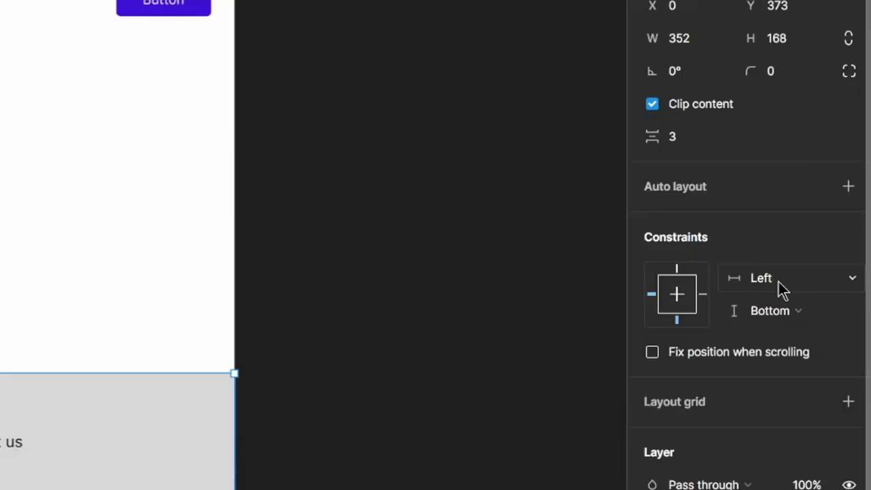
Set the Footer's horizontal constraint to Left and right, then narrow it to 300 wide.
{"action": "left_click", "coordinate": [824, 252]}
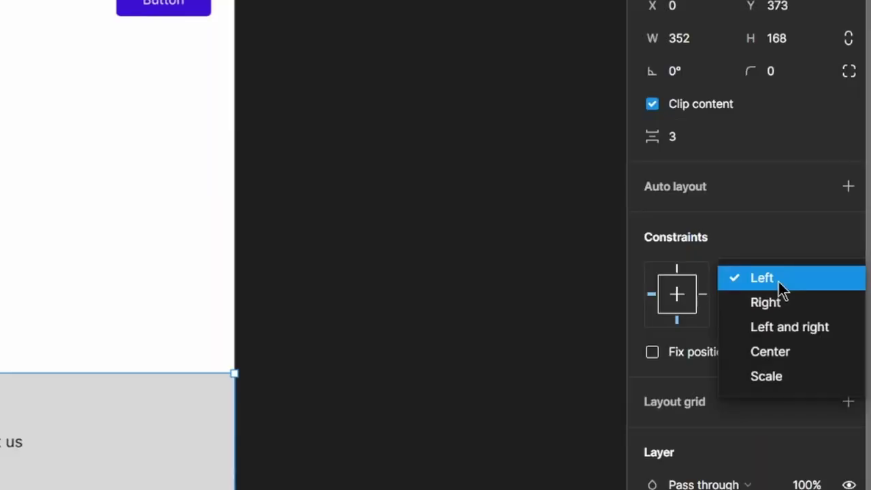
{"action": "left_click", "coordinate": [780, 286]}
{"action": "left_click", "coordinate": [779, 284]}
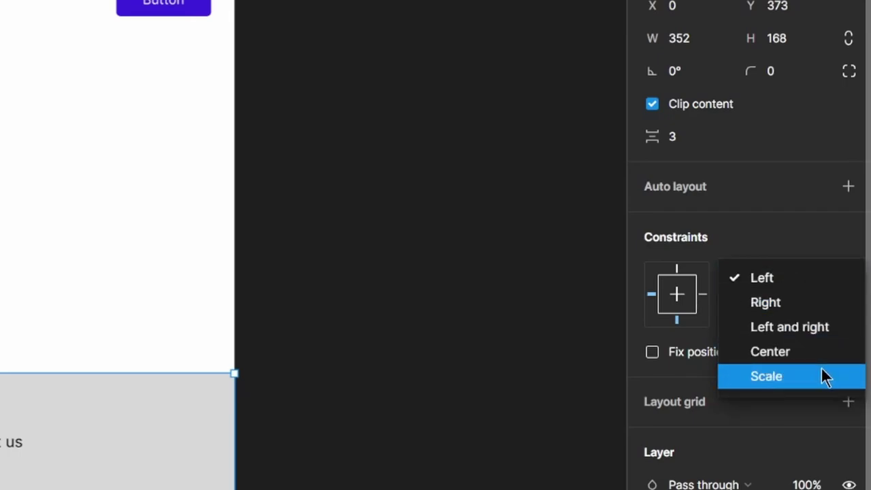
{"action": "left_click", "coordinate": [817, 328]}
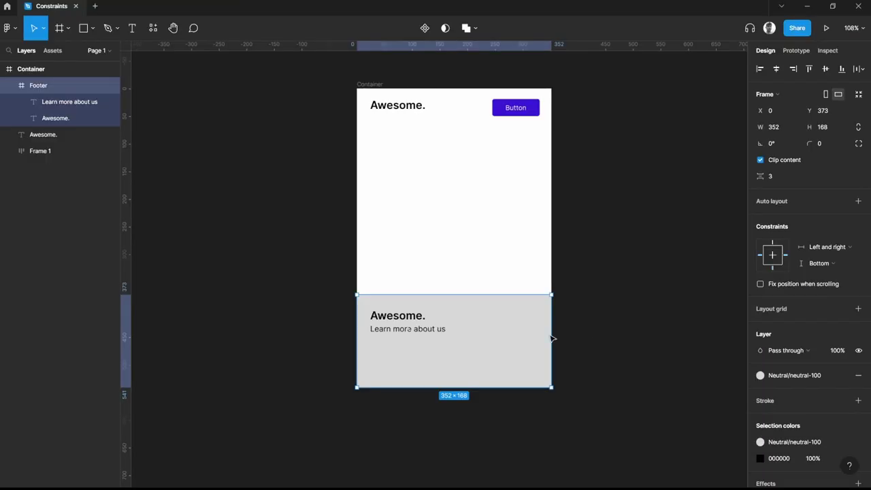
{"action": "scroll", "coordinate": [467, 322], "scroll_direction": "up", "scroll_amount": 3}
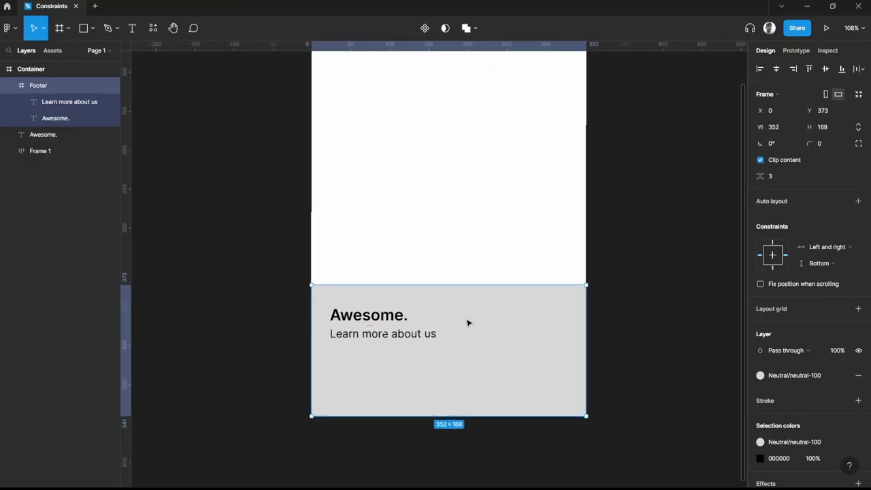
{"action": "left_click_drag", "start_coordinate": [586, 328], "coordinate": [566, 329]}
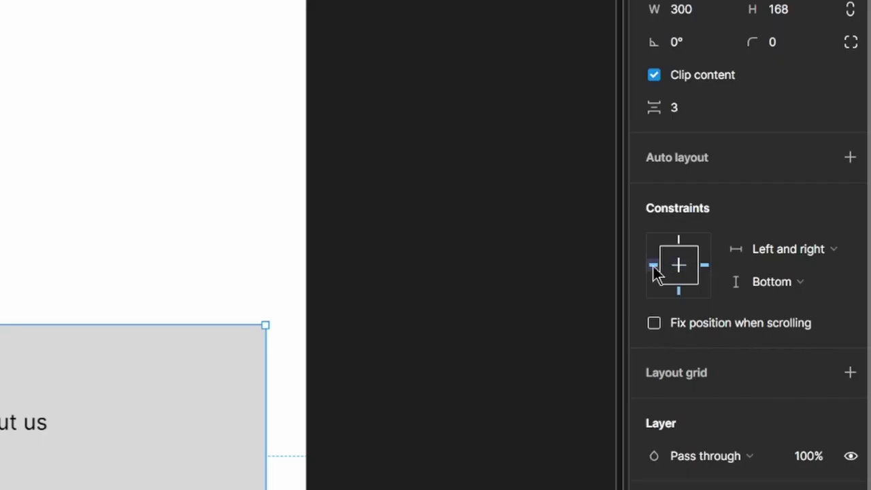
After trying Left and Right pins, reapply Left and right and widen the Footer to fill the Container.
{"action": "left_click", "coordinate": [760, 255]}
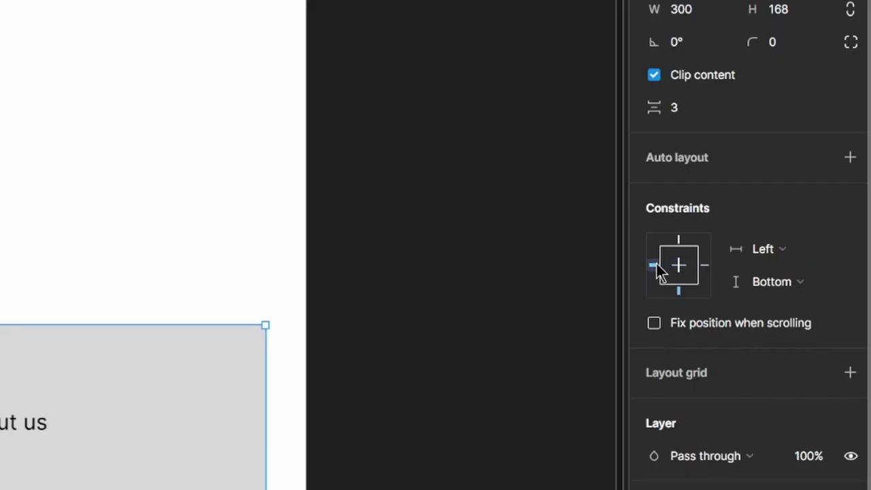
{"action": "left_click", "coordinate": [705, 264]}
{"action": "left_click", "coordinate": [653, 265]}
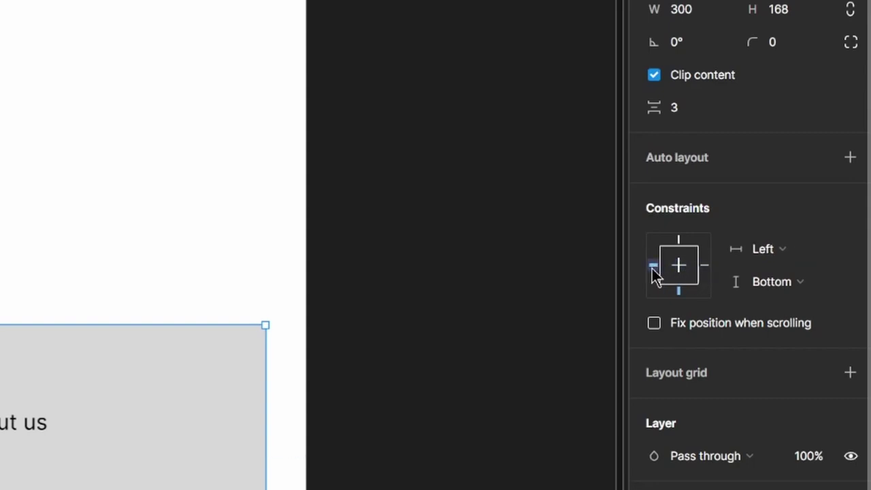
{"action": "left_click", "coordinate": [778, 258]}
{"action": "left_click", "coordinate": [800, 301]}
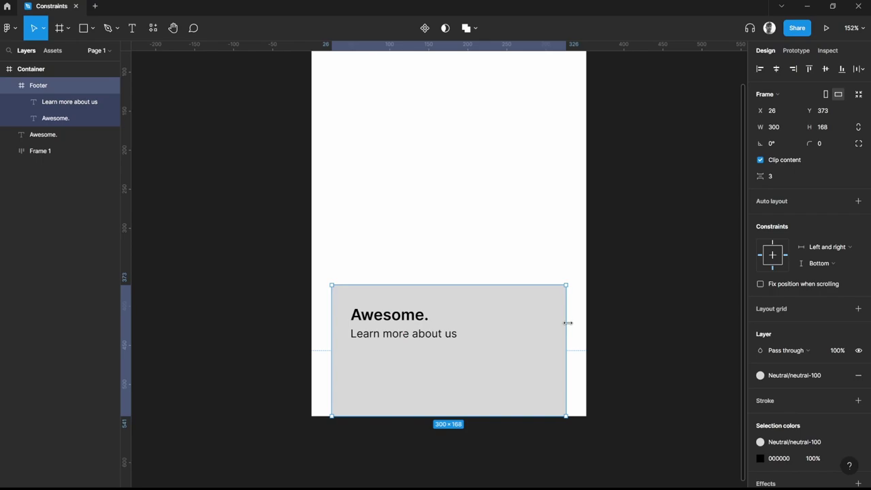
{"action": "left_click_drag", "start_coordinate": [568, 322], "coordinate": [589, 320]}
{"action": "left_click", "coordinate": [611, 314]}
Test the constraints by resizing the Container to widths 256, 445 and 271 and height 525.
{"action": "scroll", "coordinate": [611, 313], "scroll_direction": "down", "scroll_amount": 3}
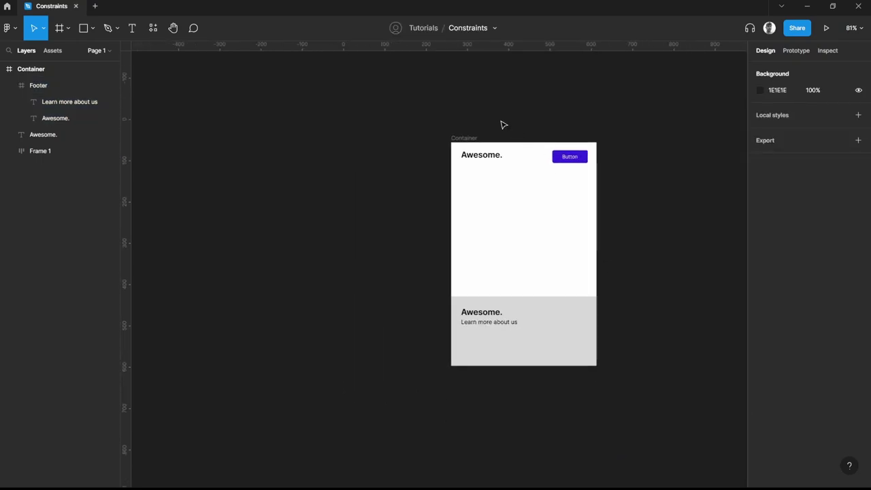
{"action": "left_click", "coordinate": [472, 137]}
{"action": "scroll", "coordinate": [653, 253], "scroll_direction": "up", "scroll_amount": 3}
{"action": "left_click_drag", "start_coordinate": [562, 252], "coordinate": [583, 285]}
{"action": "left_click_drag", "start_coordinate": [361, 312], "coordinate": [411, 313]}
{"action": "left_click_drag", "start_coordinate": [514, 452], "coordinate": [472, 350]}
{"action": "left_click_drag", "start_coordinate": [511, 385], "coordinate": [510, 458]}
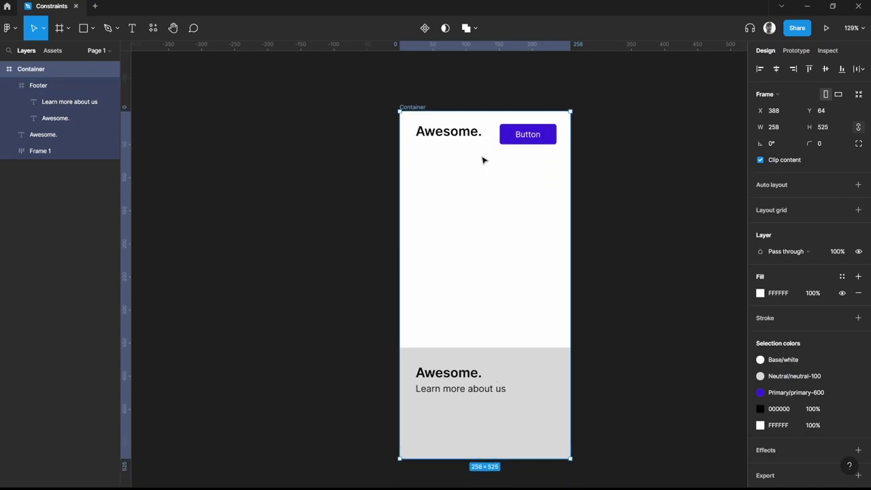
{"action": "left_click_drag", "start_coordinate": [566, 195], "coordinate": [694, 196]}
{"action": "left_click_drag", "start_coordinate": [658, 270], "coordinate": [571, 230]}
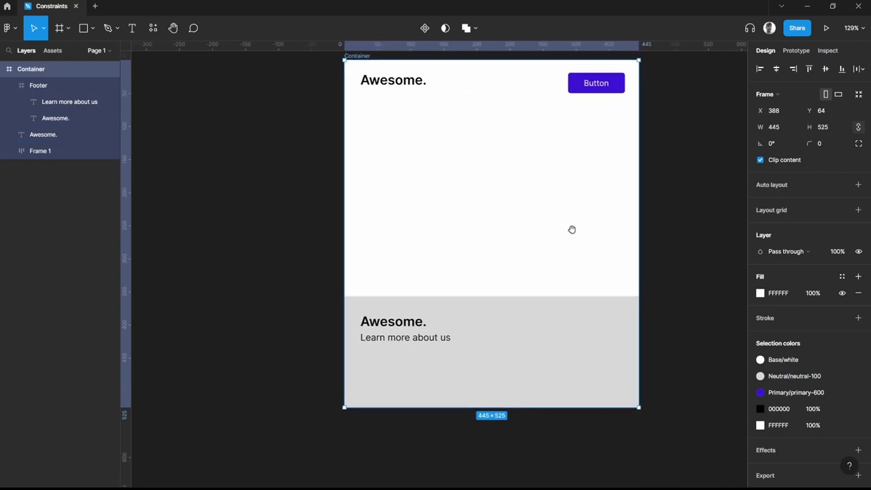
{"action": "left_click_drag", "start_coordinate": [638, 209], "coordinate": [524, 207]}
Check the footer's horizontal constraint, then narrow the Container to 327 wide.
{"action": "left_click", "coordinate": [505, 326]}
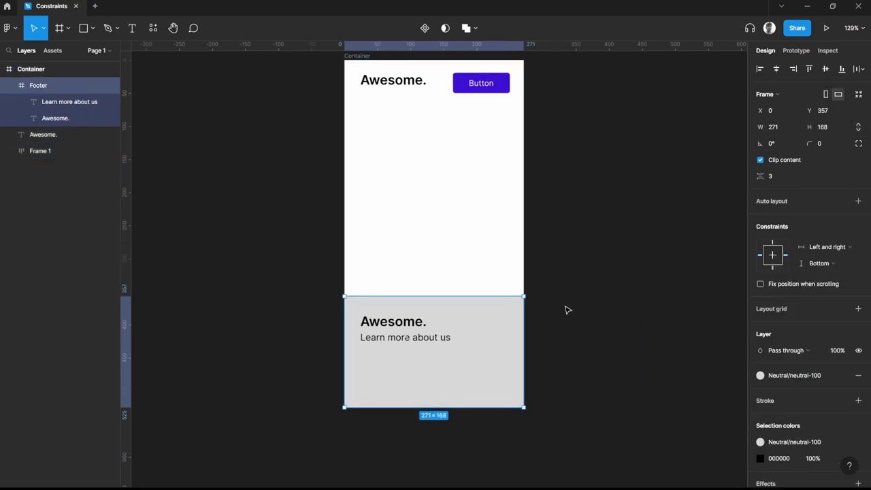
{"action": "left_click", "coordinate": [533, 207]}
{"action": "left_click_drag", "start_coordinate": [507, 182], "coordinate": [662, 195]}
{"action": "key", "text": "ctrl+a"}
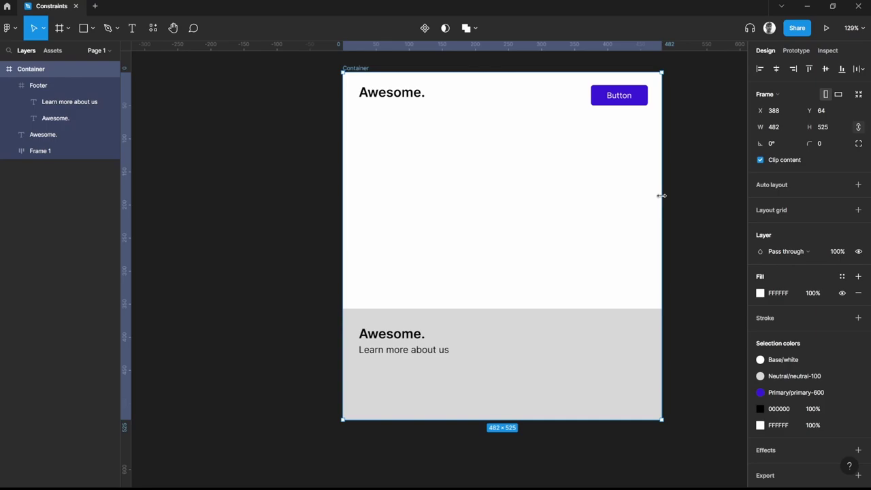
{"action": "scroll", "coordinate": [640, 238], "scroll_direction": "up", "scroll_amount": 1}
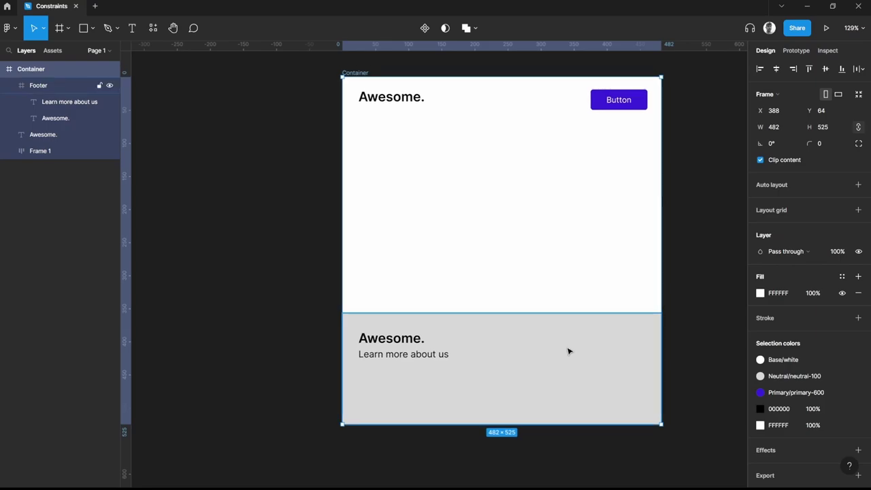
{"action": "left_click", "coordinate": [594, 355]}
{"action": "left_click", "coordinate": [849, 249]}
{"action": "left_click", "coordinate": [842, 251]}
{"action": "left_click", "coordinate": [408, 109]}
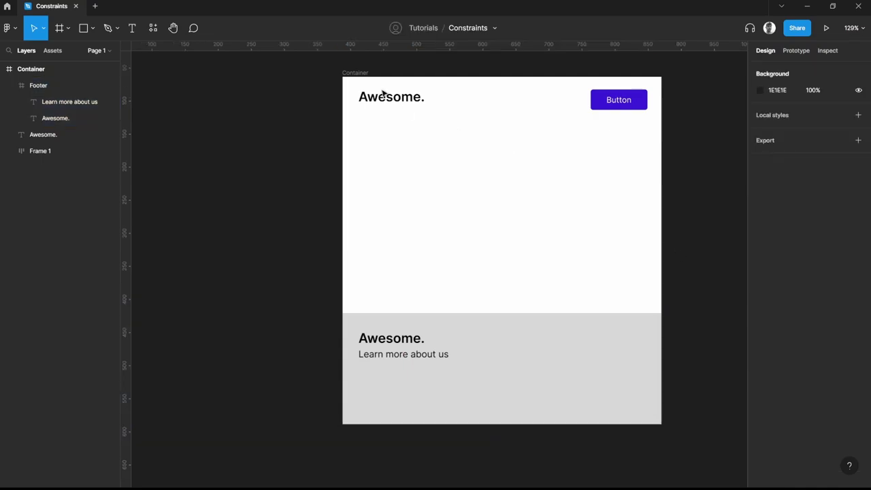
{"action": "left_click", "coordinate": [379, 78]}
{"action": "left_click_drag", "start_coordinate": [664, 176], "coordinate": [559, 176]}
{"action": "left_click", "coordinate": [513, 374]}
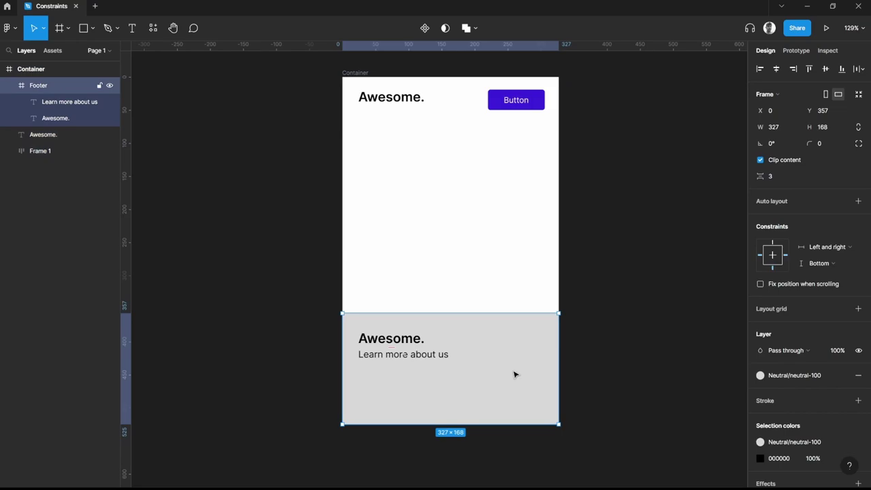
{"action": "left_click", "coordinate": [859, 252]}
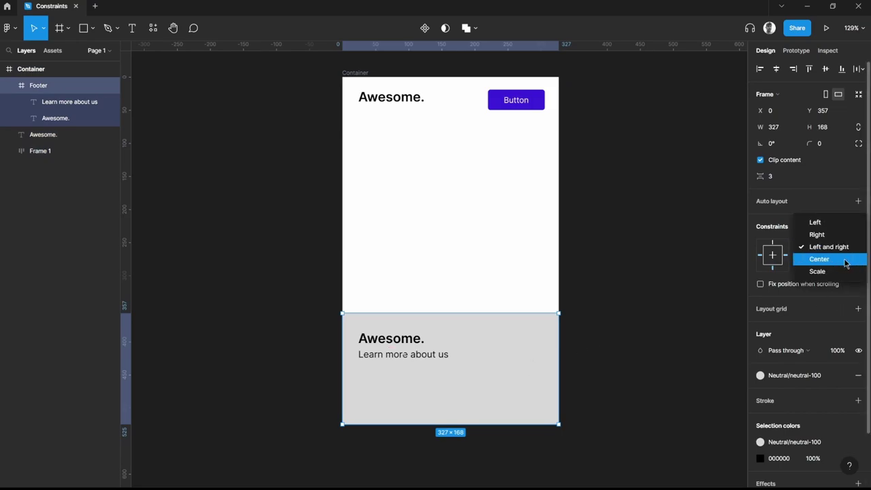
{"action": "left_click", "coordinate": [651, 241]}
{"action": "left_click", "coordinate": [850, 248]}
{"action": "left_click", "coordinate": [754, 270]}
{"action": "left_click", "coordinate": [820, 263]}
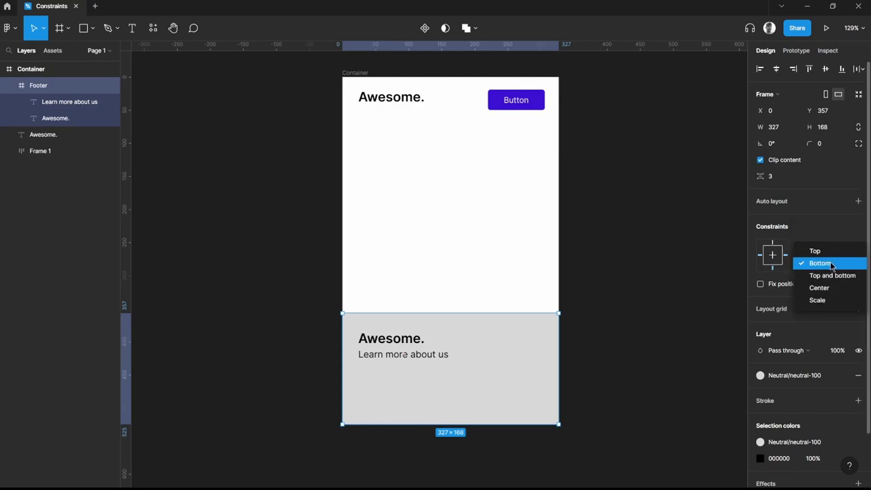
{"action": "left_click", "coordinate": [635, 255]}
{"action": "scroll", "coordinate": [529, 176], "scroll_direction": "up", "scroll_amount": 5, "text": "ctrl"}
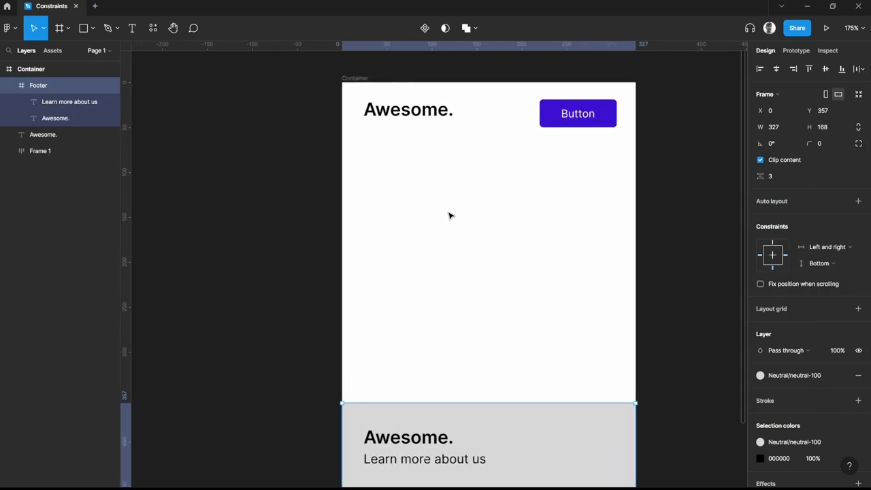
{"action": "left_click", "coordinate": [420, 177]}
Draw a new frame below the heading and name it 'Image'.
{"action": "key", "text": "f"}
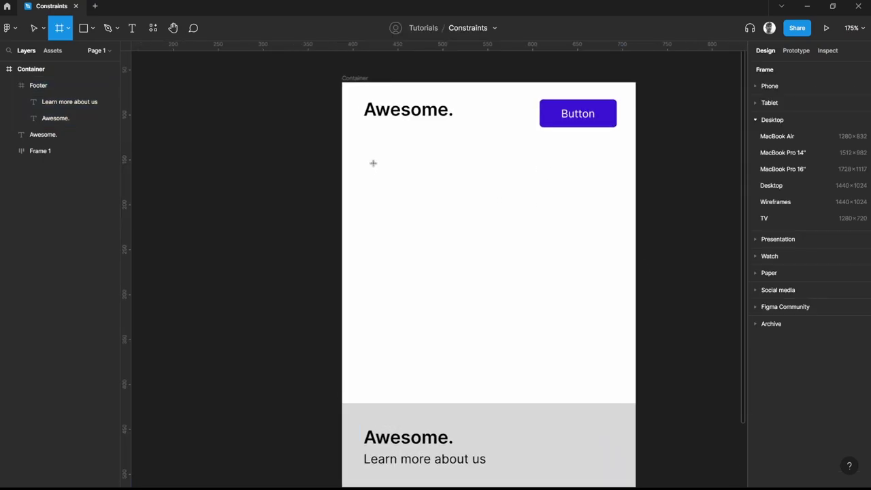
{"action": "left_click_drag", "start_coordinate": [367, 161], "coordinate": [616, 362]}
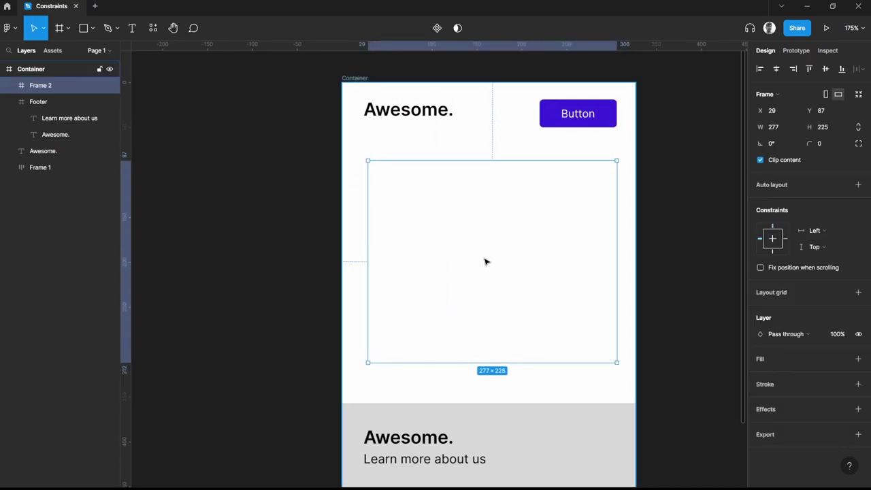
{"action": "key", "text": "ctrl+r"}
{"action": "type", "text": "Ima"}
{"action": "key", "text": "Return"}
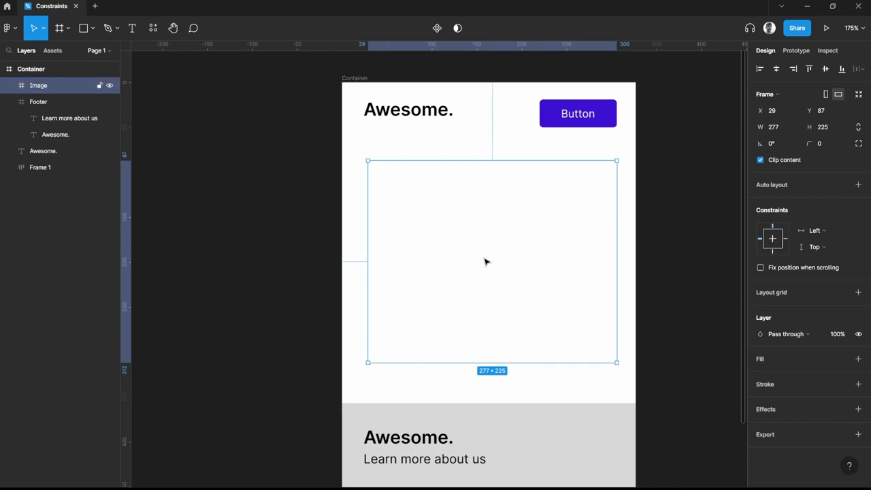
Fill the Image frame with the Pexels photo of an old building and street lamp.
{"action": "key", "text": "ctrl+slash"}
{"action": "type", "text": "pencil"}
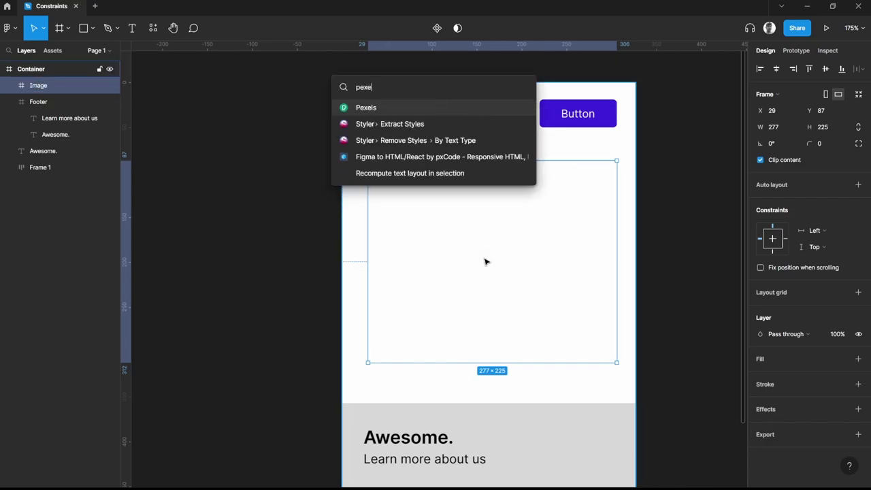
{"action": "key", "text": "Escape"}
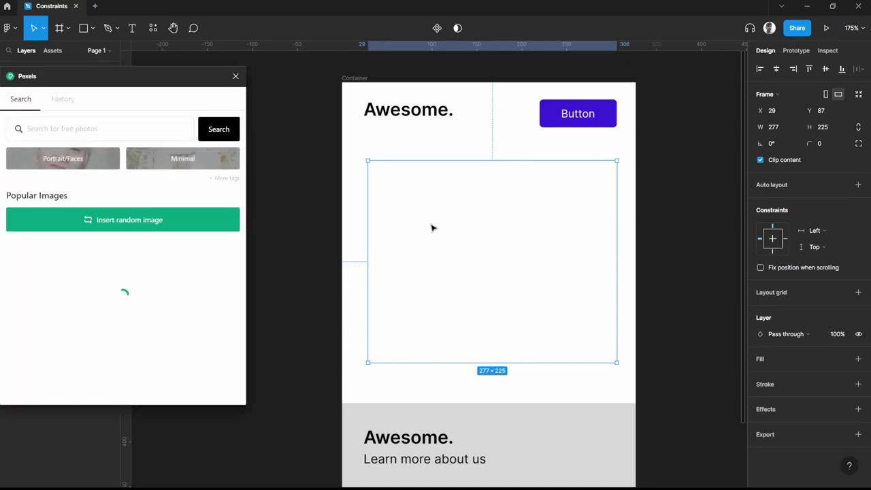
{"action": "scroll", "coordinate": [170, 256], "scroll_direction": "down", "scroll_amount": 1}
{"action": "scroll", "coordinate": [172, 255], "scroll_direction": "down", "scroll_amount": 3}
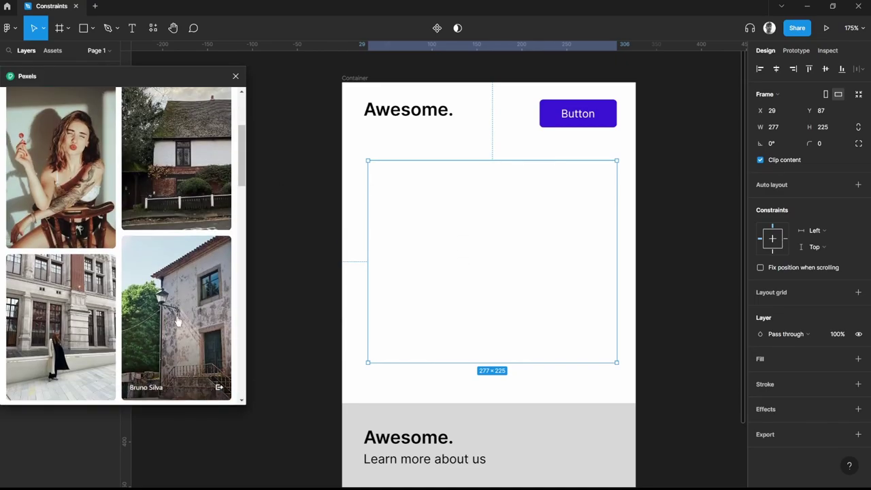
{"action": "left_click", "coordinate": [170, 292]}
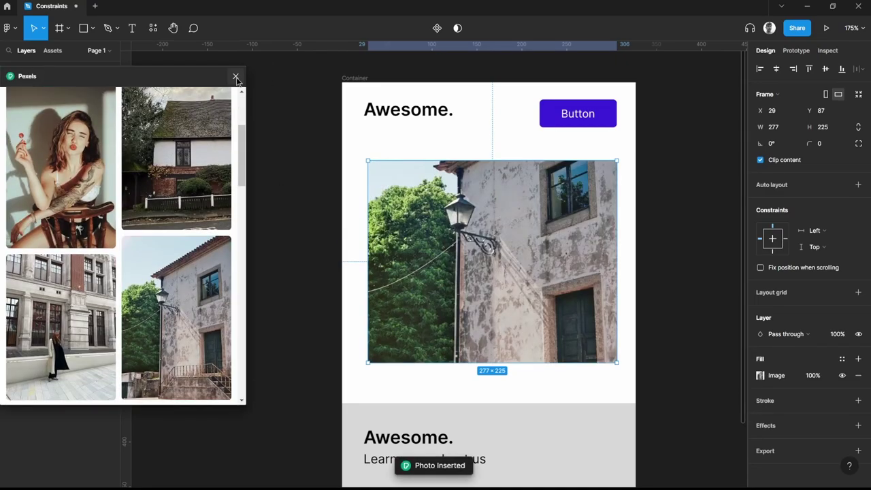
{"action": "left_click", "coordinate": [236, 77]}
{"action": "left_click_drag", "start_coordinate": [493, 262], "coordinate": [489, 266]}
Size the Image frame to 282 × 225 and align it on the centre guide.
{"action": "left_click_drag", "start_coordinate": [616, 257], "coordinate": [614, 258]}
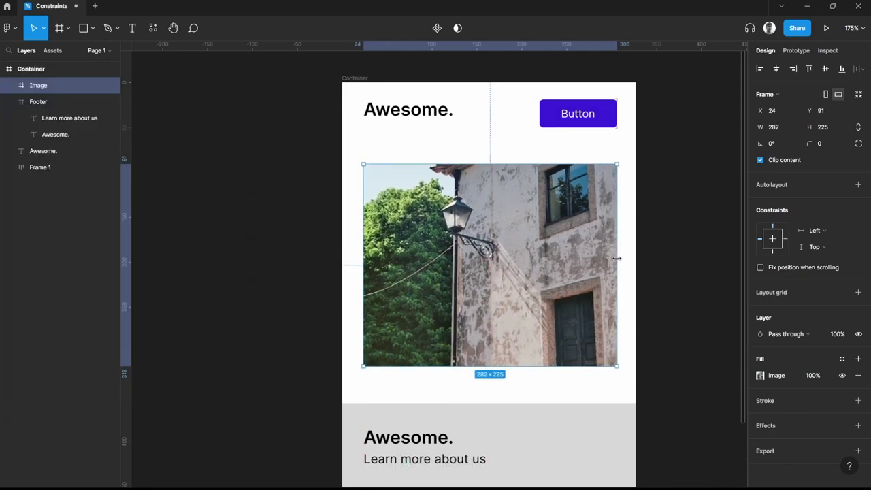
{"action": "left_click_drag", "start_coordinate": [502, 367], "coordinate": [503, 368]}
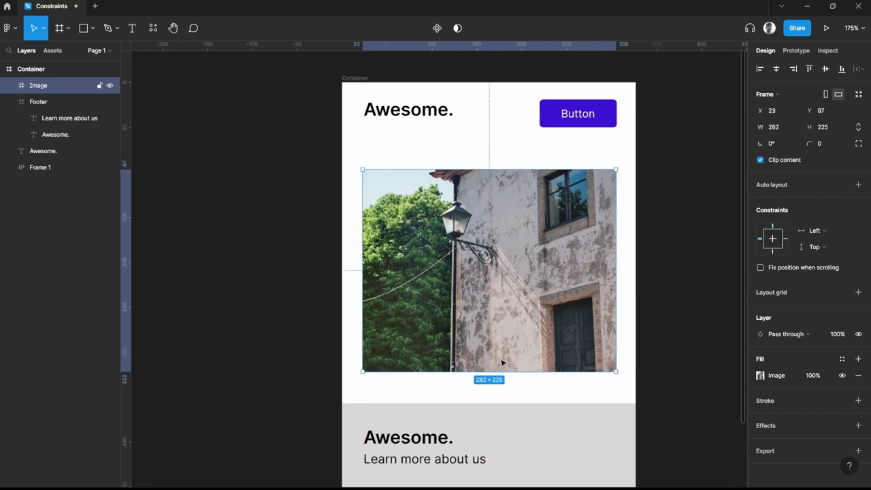
{"action": "left_click_drag", "start_coordinate": [528, 305], "coordinate": [530, 304]}
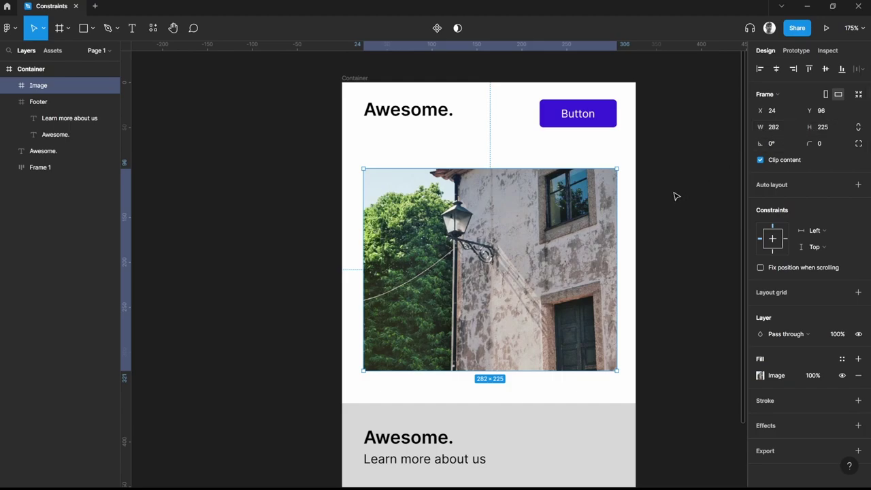
Set the Image frame's horizontal and vertical constraints both to Center.
{"action": "left_click", "coordinate": [837, 235]}
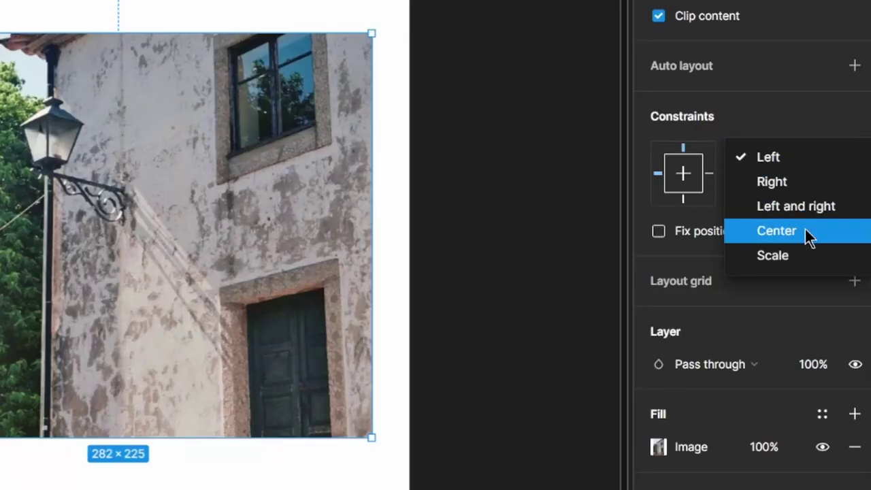
{"action": "left_click", "coordinate": [808, 234]}
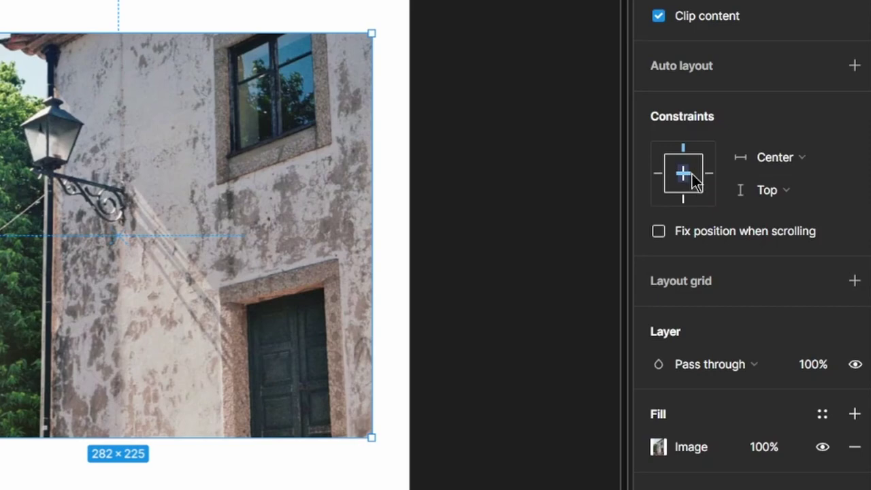
{"action": "left_click", "coordinate": [767, 196]}
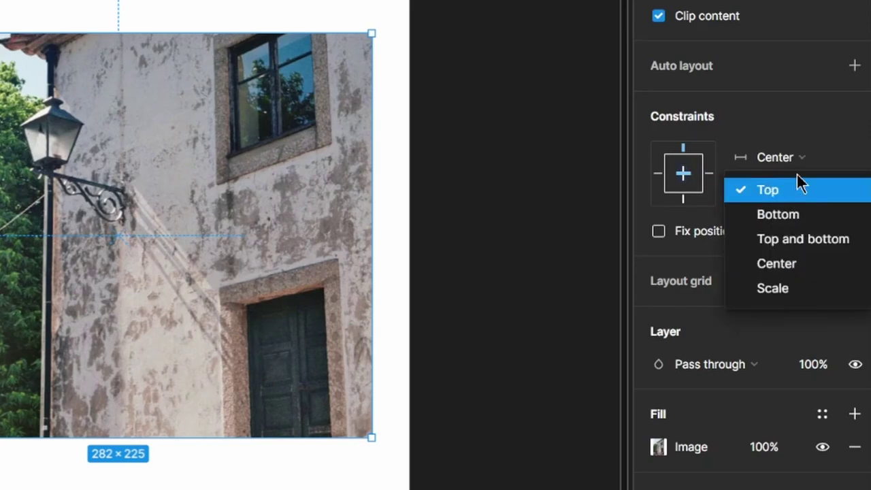
{"action": "left_click", "coordinate": [760, 153]}
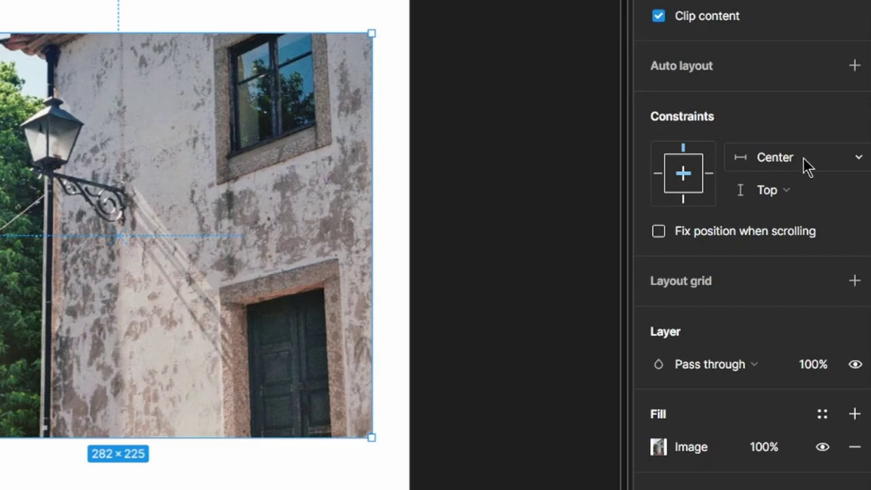
{"action": "left_click", "coordinate": [795, 194]}
{"action": "left_click", "coordinate": [797, 265]}
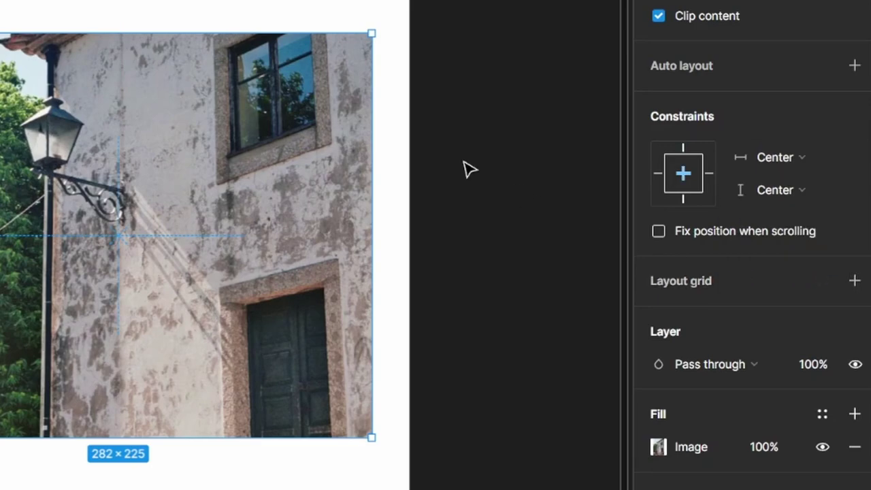
{"action": "left_click", "coordinate": [469, 116]}
{"action": "scroll", "coordinate": [469, 116], "scroll_direction": "down", "scroll_amount": 3}
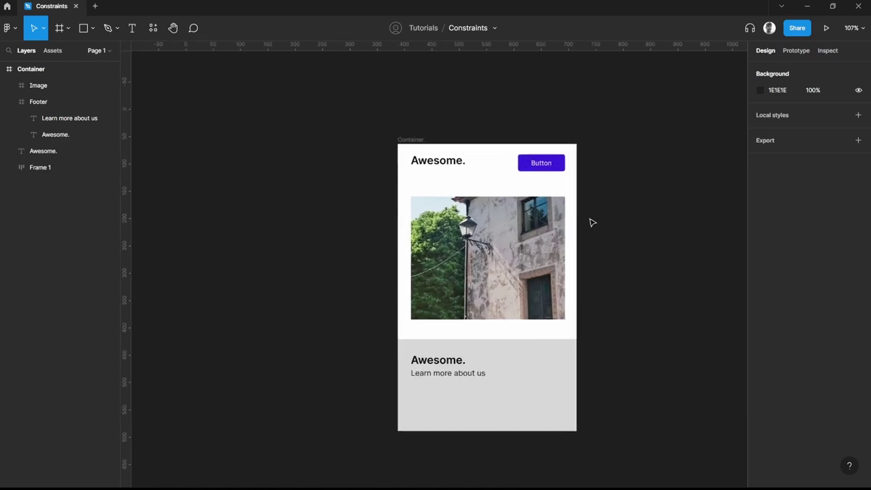
Widen the Container to 558 and then 708 to test the constraints.
{"action": "left_click", "coordinate": [427, 143]}
{"action": "scroll", "coordinate": [571, 238], "scroll_direction": "up", "scroll_amount": 2}
{"action": "left_click_drag", "start_coordinate": [554, 204], "coordinate": [702, 211]}
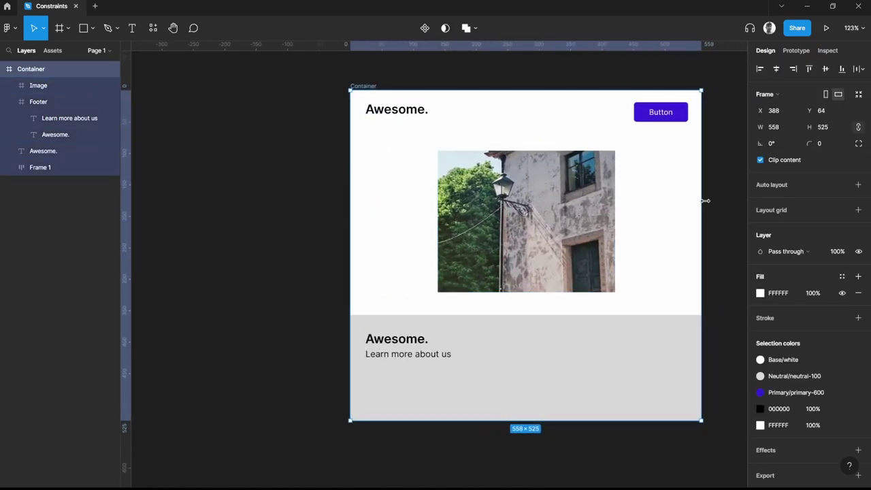
{"action": "scroll", "coordinate": [707, 206], "scroll_direction": "down", "scroll_amount": 3}
{"action": "scroll", "coordinate": [694, 197], "scroll_direction": "right", "scroll_amount": 2}
{"action": "left_click_drag", "start_coordinate": [616, 201], "coordinate": [467, 202]}
{"action": "scroll", "coordinate": [255, 171], "scroll_direction": "up", "scroll_amount": 3}
{"action": "scroll", "coordinate": [349, 230], "scroll_direction": "down", "scroll_amount": 1}
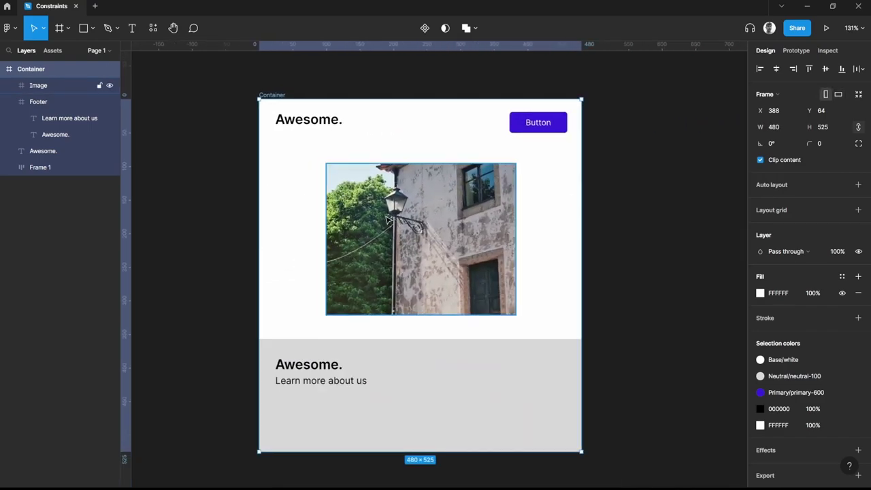
Check the image's constraints, then stretch the Container to 860 wide.
{"action": "left_click", "coordinate": [388, 219]}
{"action": "left_click", "coordinate": [611, 202]}
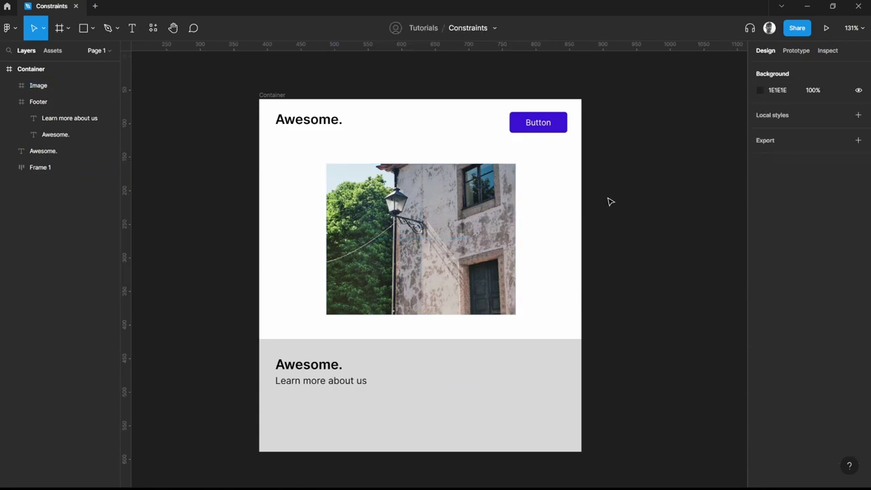
{"action": "left_click", "coordinate": [280, 94]}
{"action": "scroll", "coordinate": [597, 198], "scroll_direction": "down", "scroll_amount": 3}
{"action": "left_click_drag", "start_coordinate": [587, 257], "coordinate": [633, 257]}
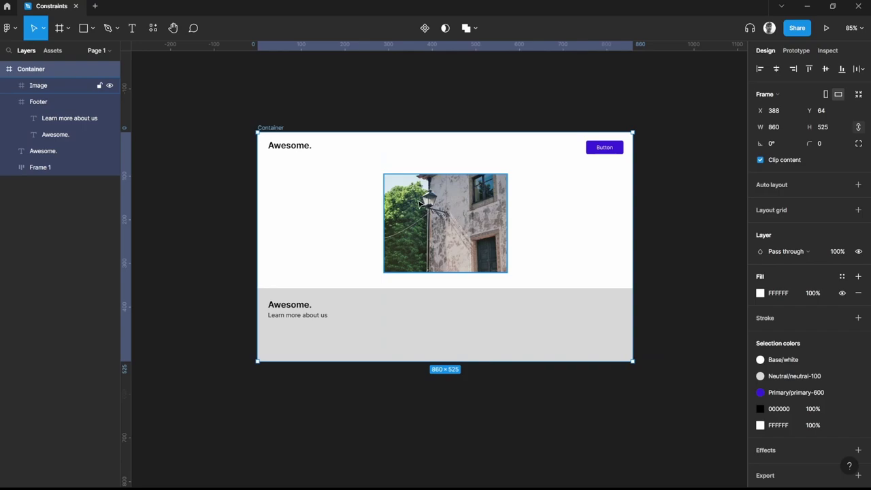
{"action": "left_click", "coordinate": [420, 203]}
{"action": "scroll", "coordinate": [402, 196], "scroll_direction": "up", "scroll_amount": 3}
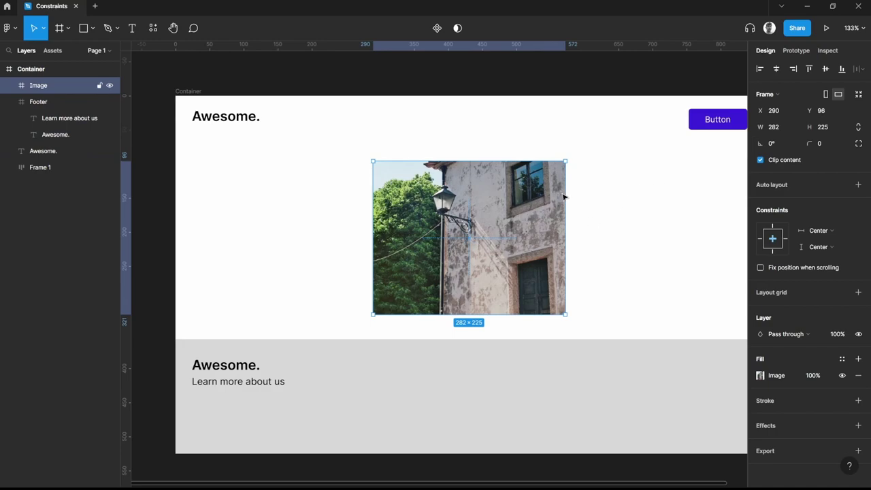
Measure the image's edge distances, then copy 'Learn more about us' into the header at X 232, Y 22.
{"action": "scroll", "coordinate": [607, 217], "scroll_direction": "down", "scroll_amount": 2}
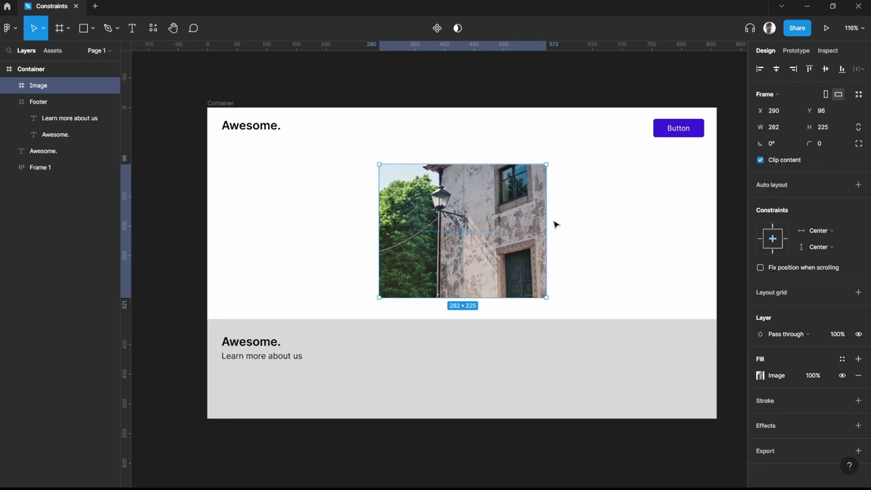
{"action": "key", "text": "alt"}
{"action": "left_click", "coordinate": [455, 142]}
{"action": "scroll", "coordinate": [334, 159], "scroll_direction": "up", "scroll_amount": 1}
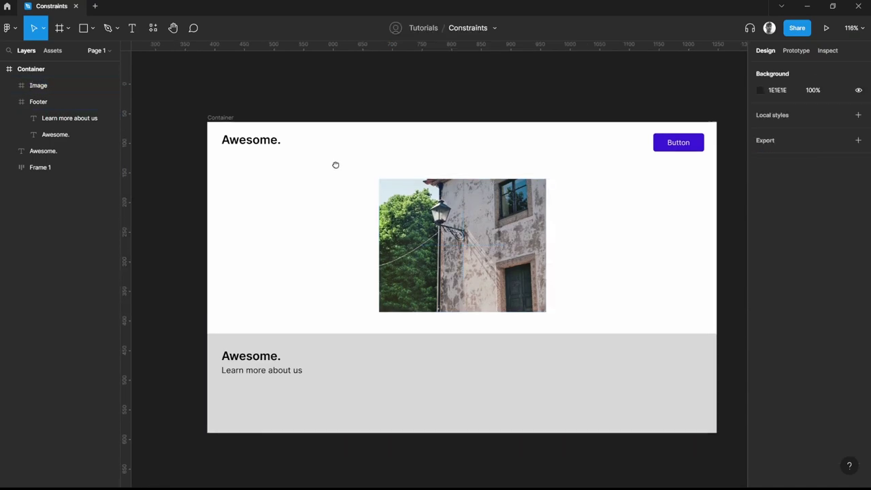
{"action": "left_click", "coordinate": [286, 379]}
{"action": "left_click_drag", "start_coordinate": [280, 378], "coordinate": [404, 146]}
{"action": "scroll", "coordinate": [381, 141], "scroll_direction": "up", "scroll_amount": 3}
Turn the copied header text into Home and duplicate it into About and Contact links.
{"action": "scroll", "coordinate": [400, 144], "scroll_direction": "up", "scroll_amount": 3}
{"action": "double_click", "coordinate": [402, 144]}
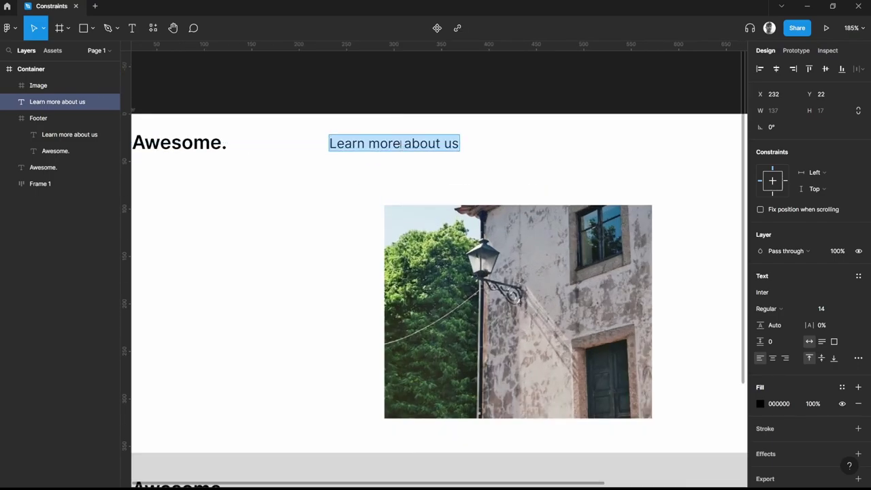
{"action": "type", "text": "Home"}
{"action": "left_click_drag", "start_coordinate": [347, 143], "coordinate": [436, 143]}
{"action": "double_click", "coordinate": [435, 144]}
{"action": "type", "text": "About"}
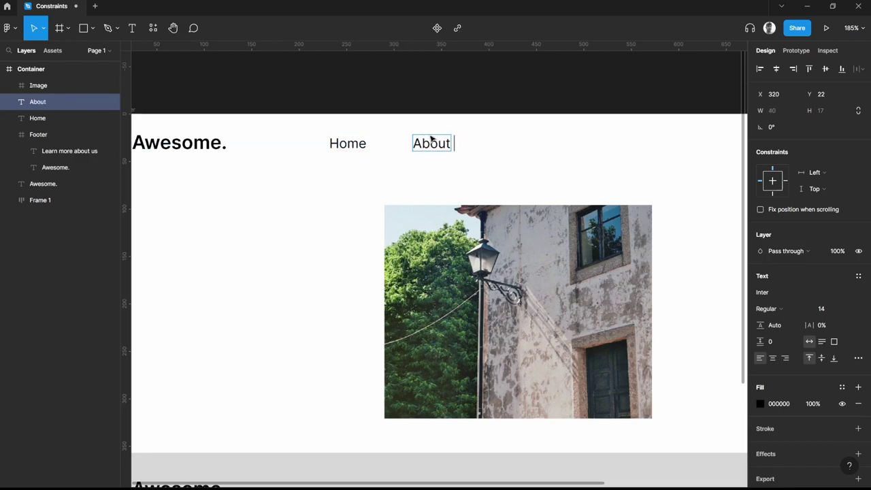
{"action": "key", "text": "Escape"}
{"action": "left_click_drag", "start_coordinate": [424, 140], "coordinate": [524, 143]}
{"action": "double_click", "coordinate": [524, 142]}
{"action": "type", "text": "Contact"}
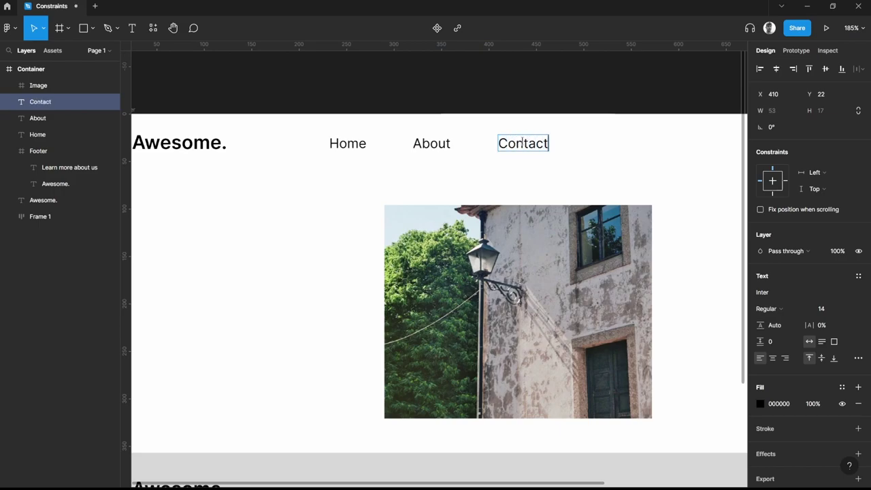
{"action": "key", "text": "Escape"}
Set the Home, About and Contact links to font size 10.
{"action": "left_click", "coordinate": [428, 146], "text": "shift"}
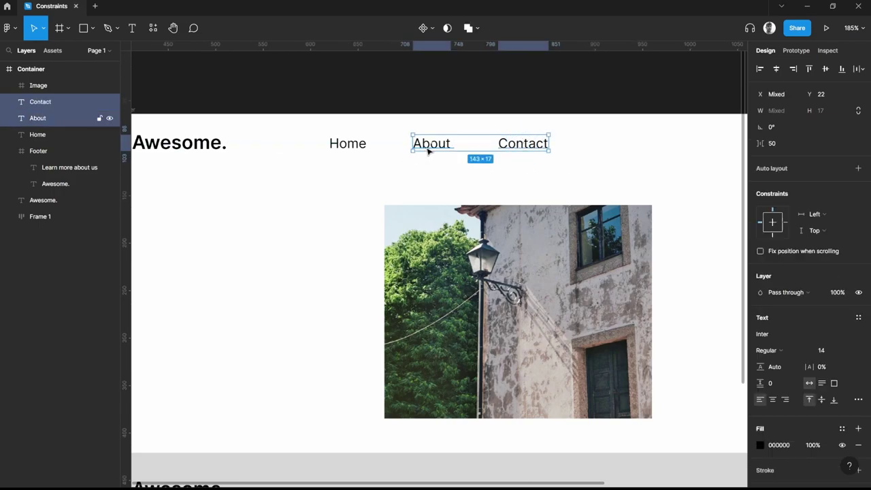
{"action": "left_click", "coordinate": [366, 149], "text": "shift"}
{"action": "left_click", "coordinate": [847, 309]}
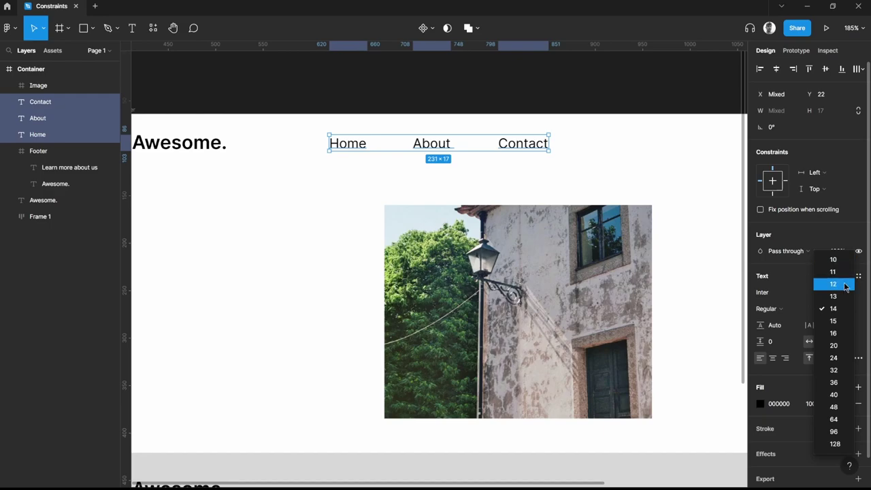
{"action": "left_click", "coordinate": [846, 284]}
{"action": "left_click", "coordinate": [844, 350]}
{"action": "left_click", "coordinate": [843, 286]}
Move the three nav links together to the centre of the header.
{"action": "left_click", "coordinate": [476, 173]}
{"action": "left_click_drag", "start_coordinate": [535, 167], "coordinate": [297, 119]}
{"action": "left_click_drag", "start_coordinate": [453, 148], "coordinate": [526, 149]}
{"action": "scroll", "coordinate": [507, 160], "scroll_direction": "down", "scroll_amount": 5}
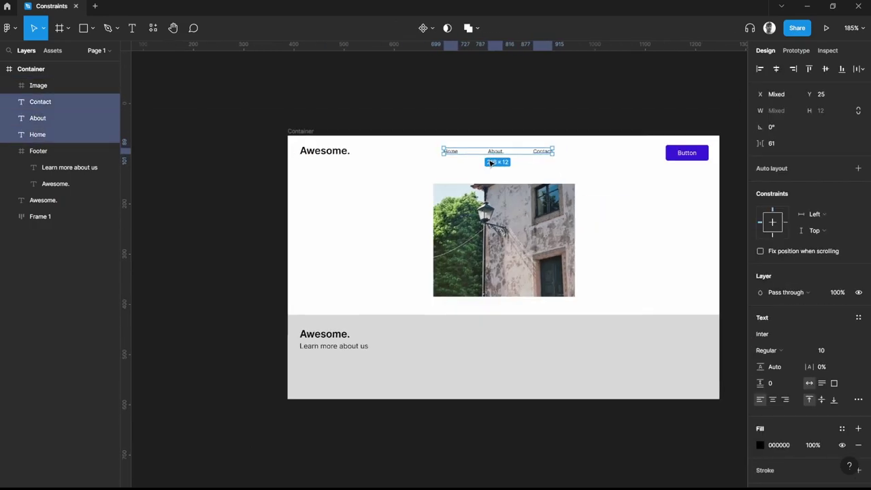
{"action": "scroll", "coordinate": [486, 174], "scroll_direction": "up", "scroll_amount": 3}
{"action": "left_click_drag", "start_coordinate": [485, 174], "coordinate": [499, 175]}
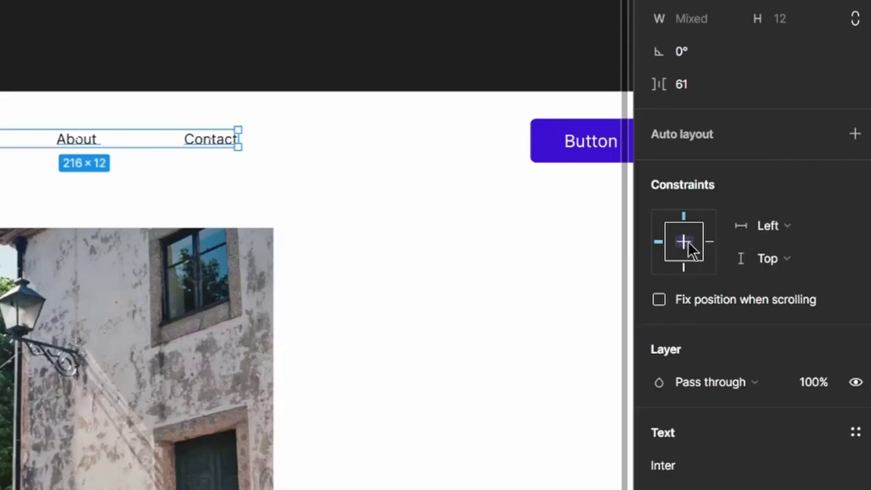
Give the nav links Center horizontal and vertical constraints.
{"action": "left_click", "coordinate": [773, 221]}
{"action": "left_click", "coordinate": [686, 244]}
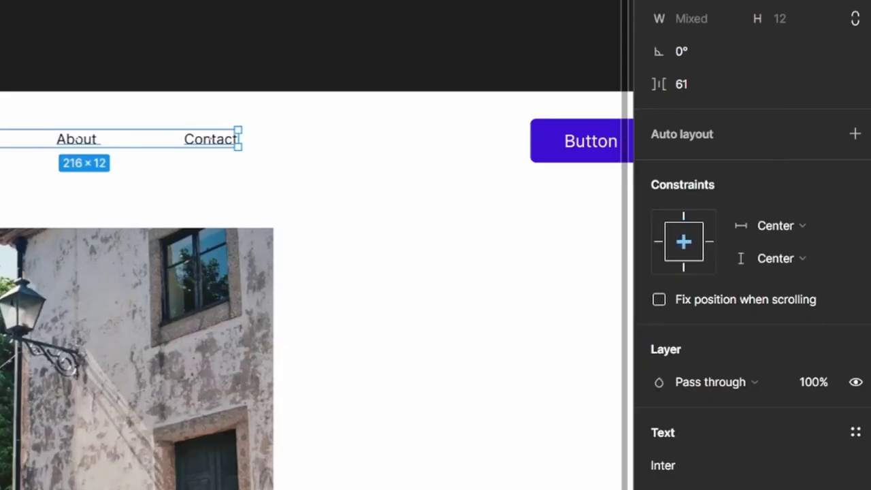
{"action": "left_click", "coordinate": [75, 140]}
{"action": "left_click", "coordinate": [218, 144]}
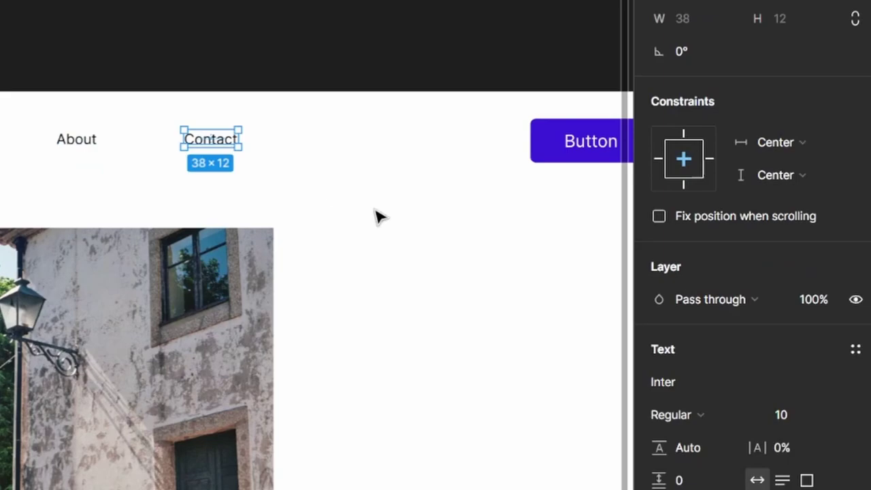
{"action": "left_click", "coordinate": [373, 215]}
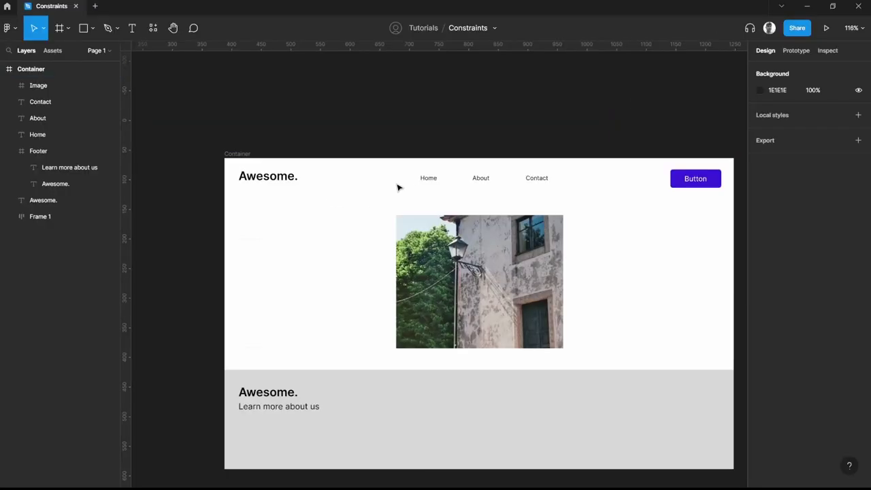
Test-resize the Container's width through 720, 666 and 754.
{"action": "left_click", "coordinate": [245, 153]}
{"action": "scroll", "coordinate": [708, 228], "scroll_direction": "down", "scroll_amount": 1}
{"action": "left_click_drag", "start_coordinate": [728, 229], "coordinate": [646, 231]}
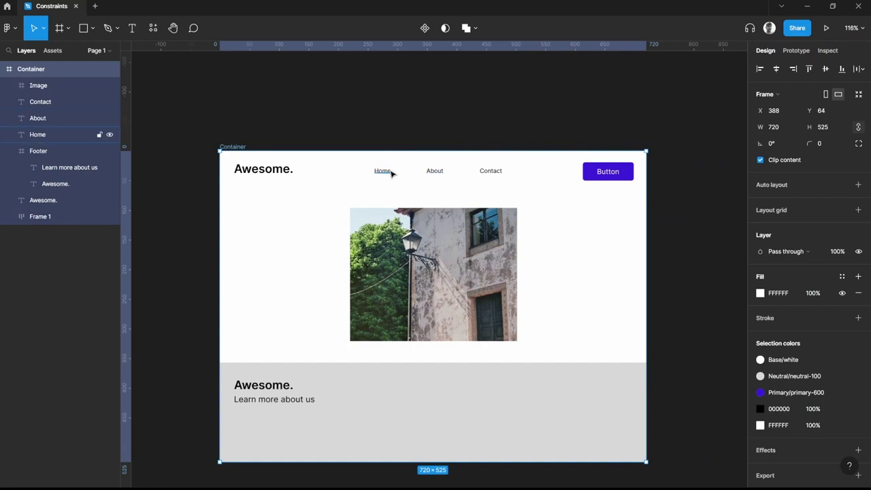
{"action": "left_click_drag", "start_coordinate": [643, 216], "coordinate": [613, 229]}
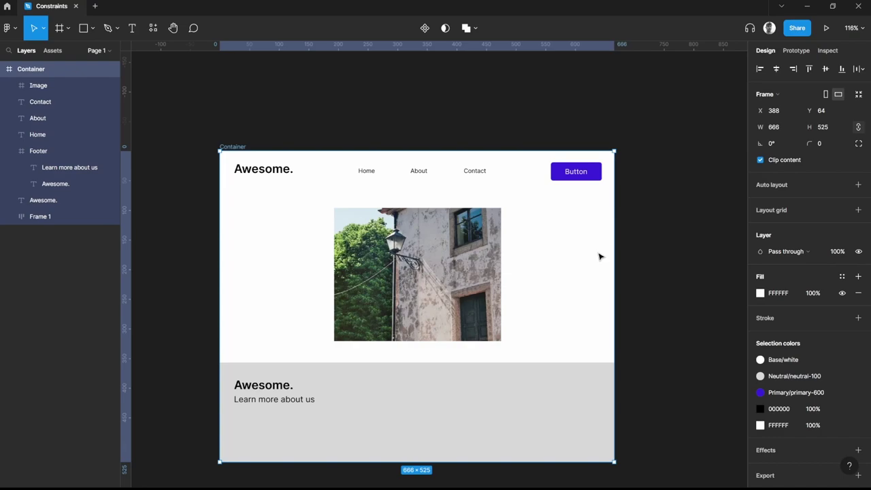
{"action": "scroll", "coordinate": [586, 238], "scroll_direction": "right", "scroll_amount": 1}
{"action": "scroll", "coordinate": [573, 224], "scroll_direction": "right", "scroll_amount": 1}
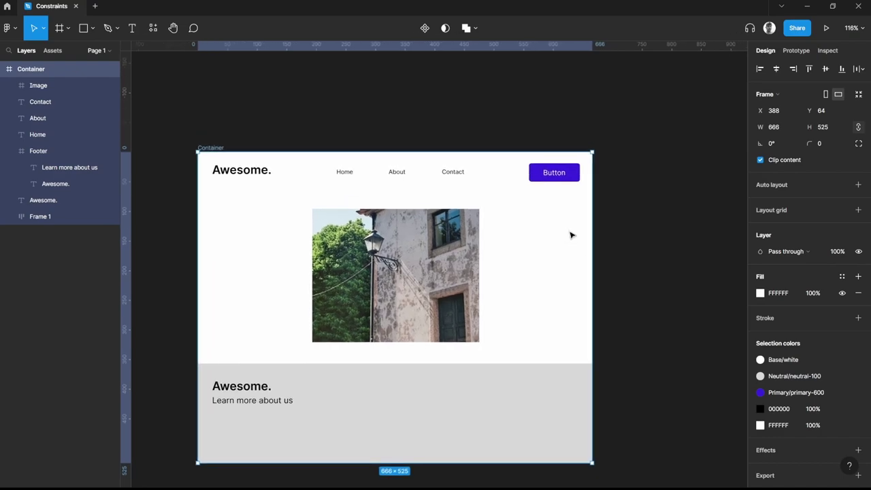
{"action": "left_click_drag", "start_coordinate": [593, 227], "coordinate": [705, 247]}
Stretch the building photo left and right to 851 × 225 at X 24, Y 96.
{"action": "key", "text": "shift+0"}
{"action": "scroll", "coordinate": [416, 252], "scroll_direction": "up", "scroll_amount": 3}
{"action": "left_click", "coordinate": [543, 260]}
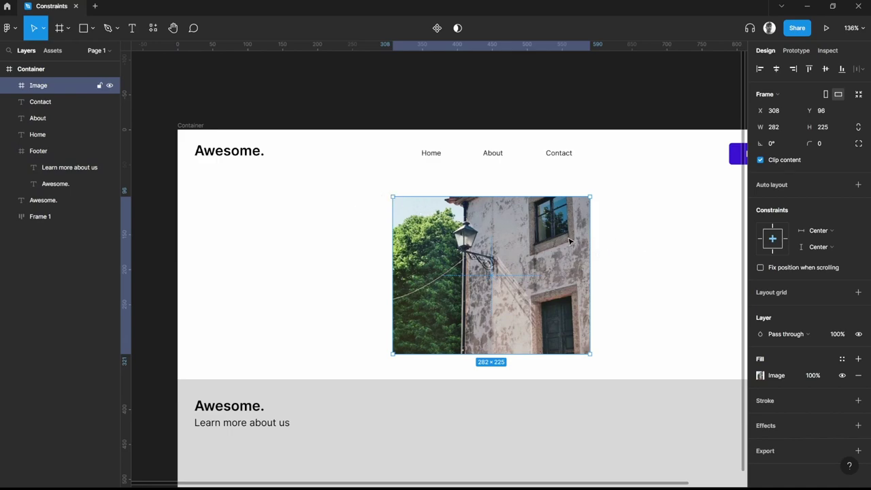
{"action": "left_click_drag", "start_coordinate": [590, 251], "coordinate": [711, 253]}
{"action": "key", "text": "ctrl+z"}
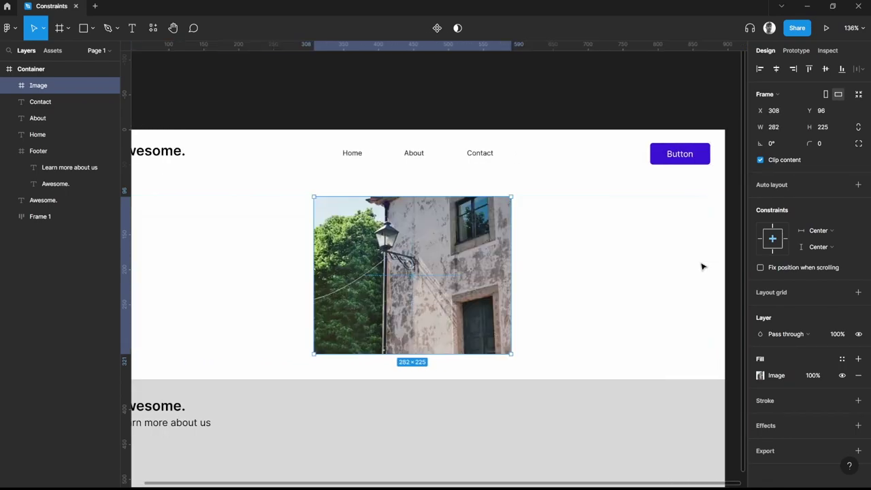
{"action": "key", "text": "shift+0"}
{"action": "left_click_drag", "start_coordinate": [383, 250], "coordinate": [237, 249]}
{"action": "left_click_drag", "start_coordinate": [528, 250], "coordinate": [675, 252]}
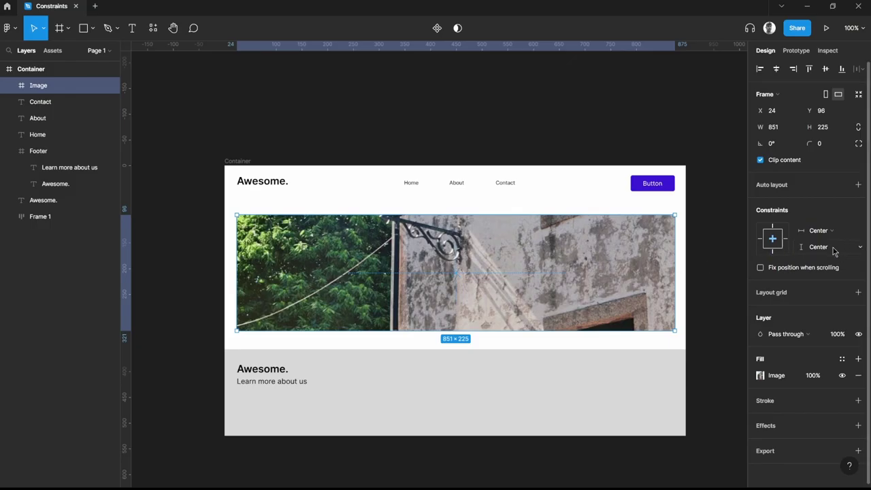
Set the photo's vertical and horizontal constraints to Scale.
{"action": "left_click", "coordinate": [834, 249]}
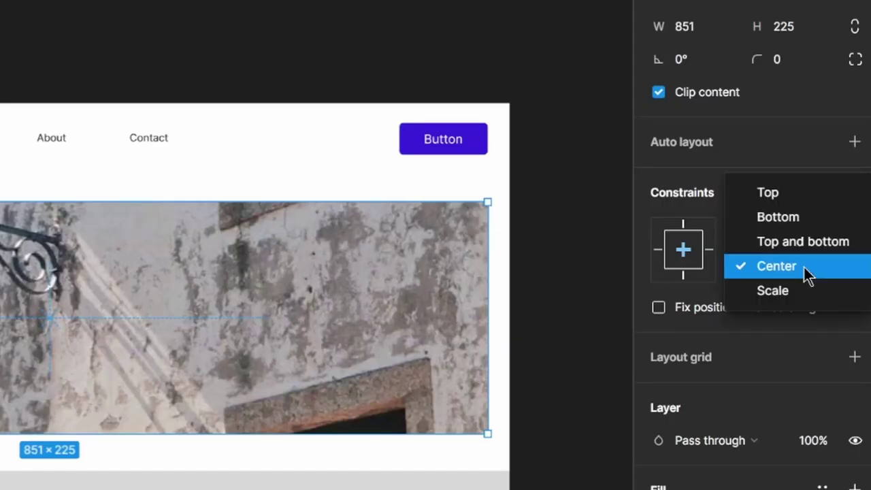
{"action": "left_click", "coordinate": [803, 292]}
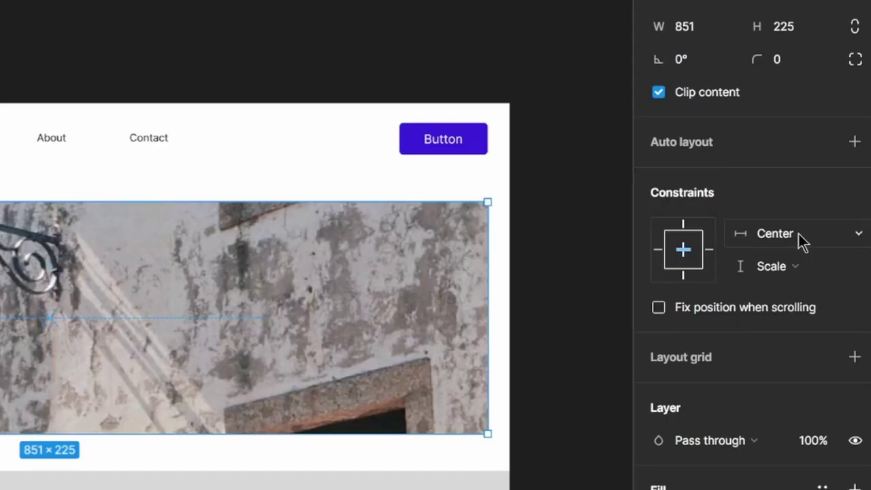
{"action": "left_click", "coordinate": [801, 237]}
{"action": "left_click", "coordinate": [803, 259]}
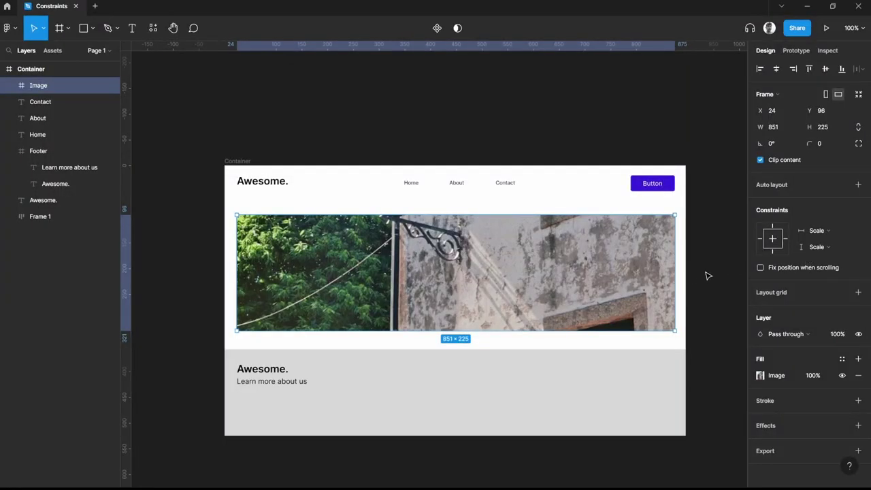
Test-resize the Container's width and height to watch the photo scale.
{"action": "left_click", "coordinate": [704, 275]}
{"action": "left_click", "coordinate": [239, 161]}
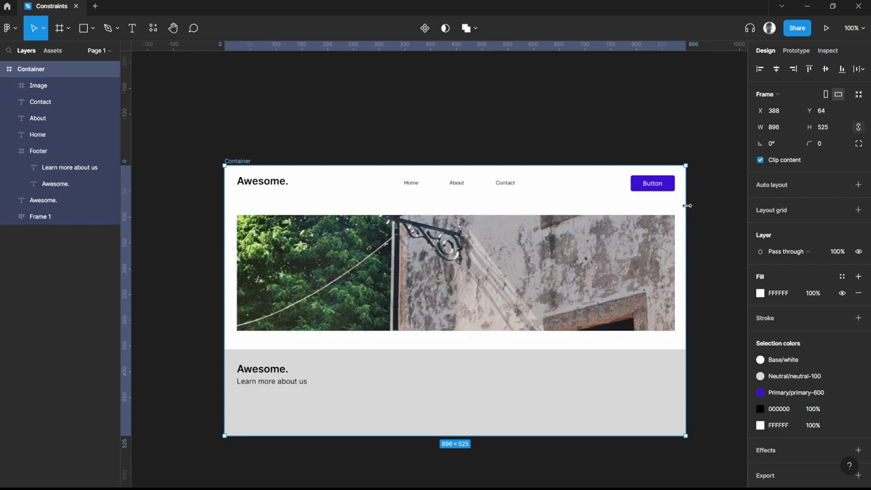
{"action": "left_click_drag", "start_coordinate": [687, 206], "coordinate": [604, 232]}
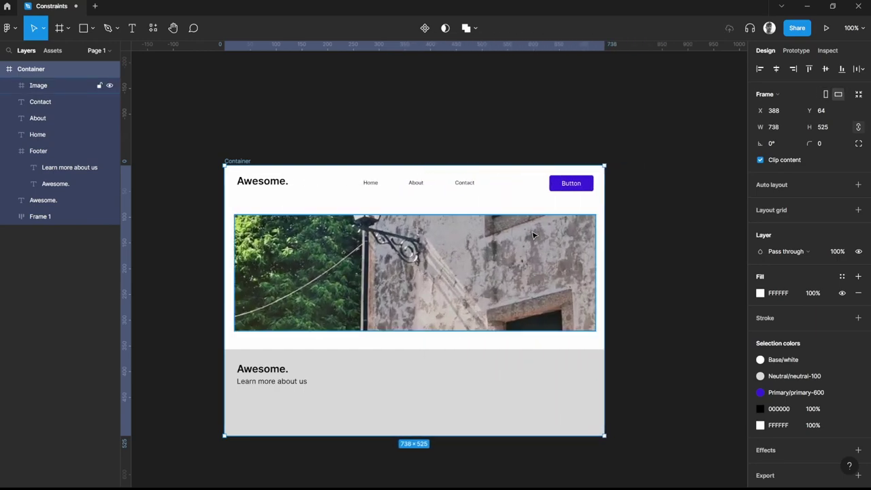
{"action": "left_click_drag", "start_coordinate": [327, 165], "coordinate": [492, 193]}
{"action": "key", "text": "Escape"}
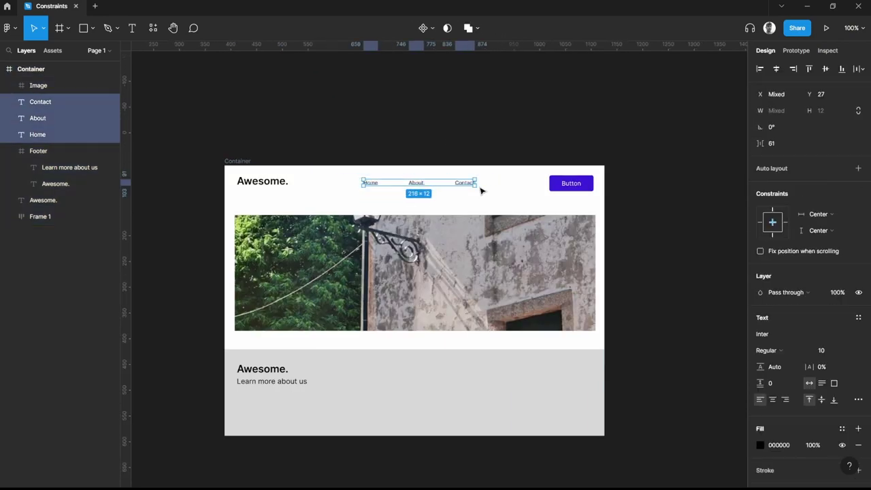
Pin the nav links to Top, then resize the Container's top and bottom to 738 × 502.
{"action": "left_click", "coordinate": [688, 194]}
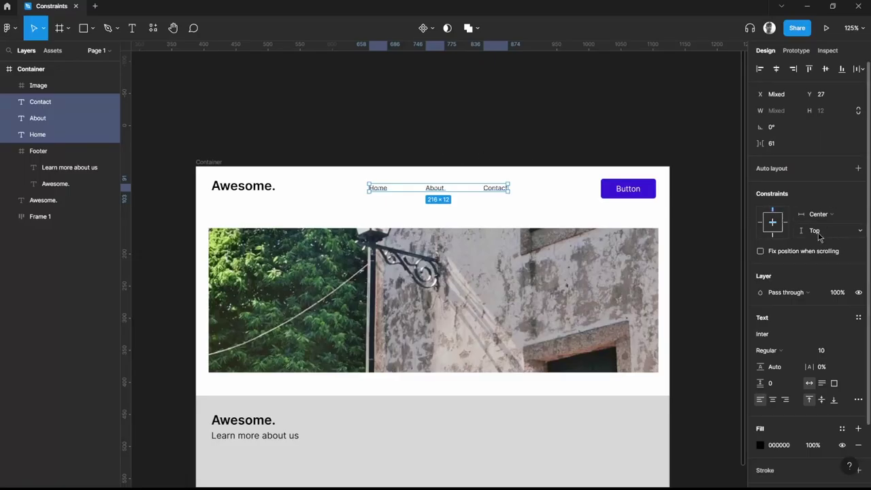
{"action": "left_click", "coordinate": [378, 159]}
{"action": "left_click", "coordinate": [227, 162]}
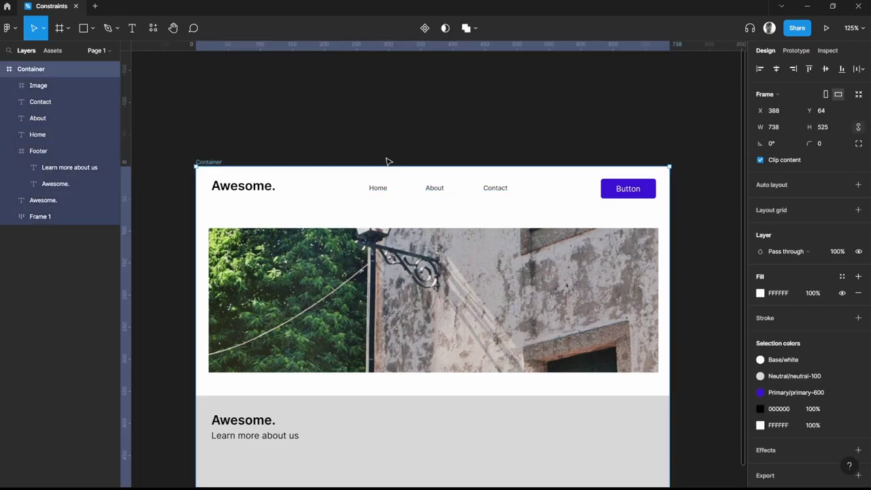
{"action": "left_click_drag", "start_coordinate": [345, 165], "coordinate": [356, 216]}
{"action": "left_click_drag", "start_coordinate": [419, 415], "coordinate": [451, 306]}
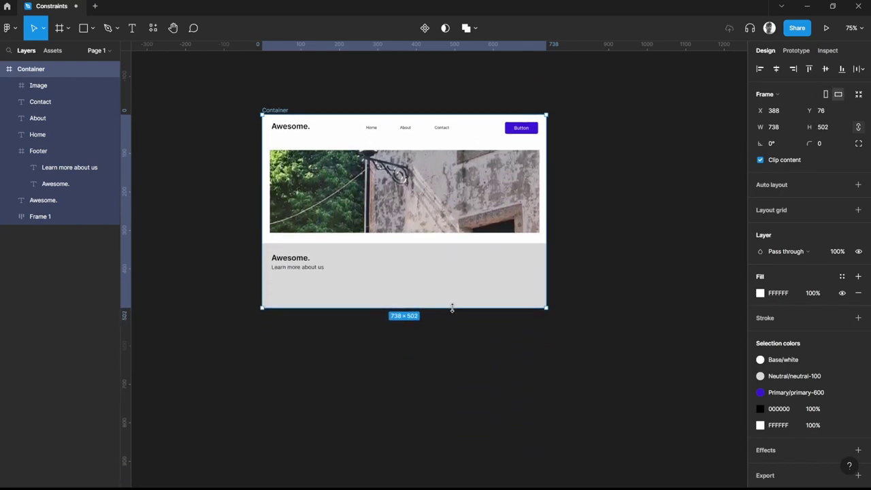
Check each element's constraints, then narrow the Container to 681 × 502.
{"action": "scroll", "coordinate": [361, 115], "scroll_direction": "up", "scroll_amount": 3}
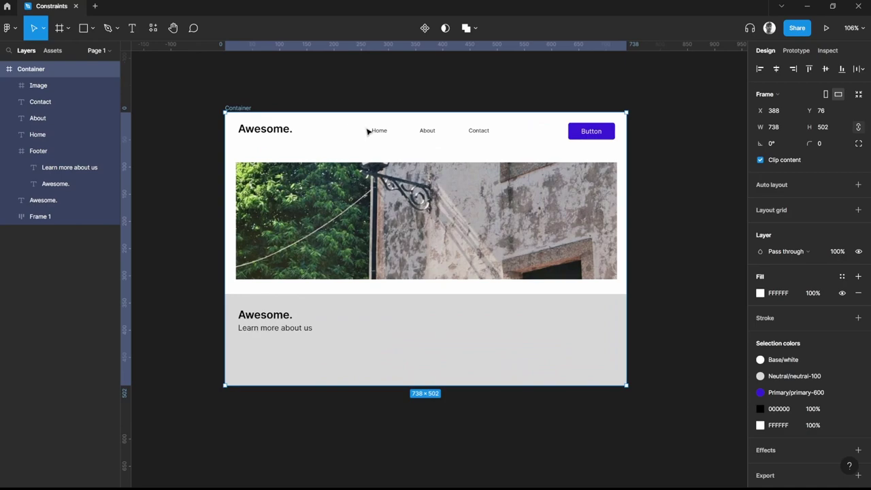
{"action": "left_click", "coordinate": [665, 206]}
{"action": "scroll", "coordinate": [405, 215], "scroll_direction": "up", "scroll_amount": 2}
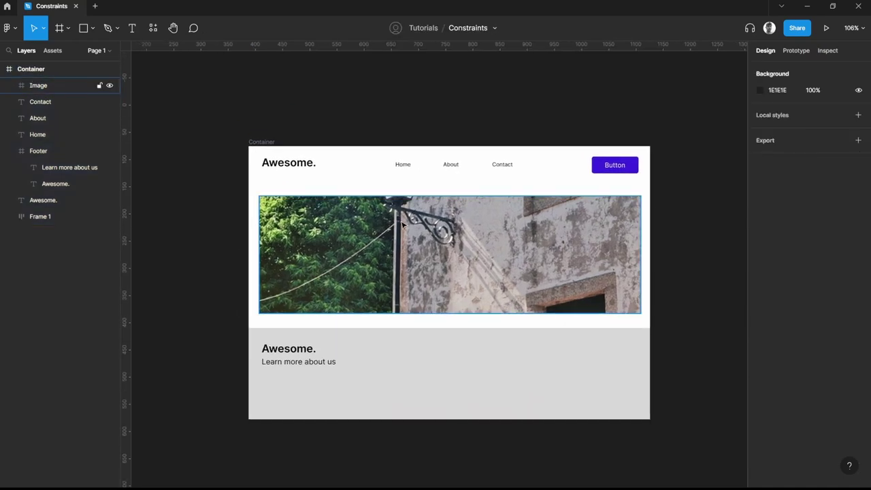
{"action": "left_click_drag", "start_coordinate": [652, 176], "coordinate": [265, 160]}
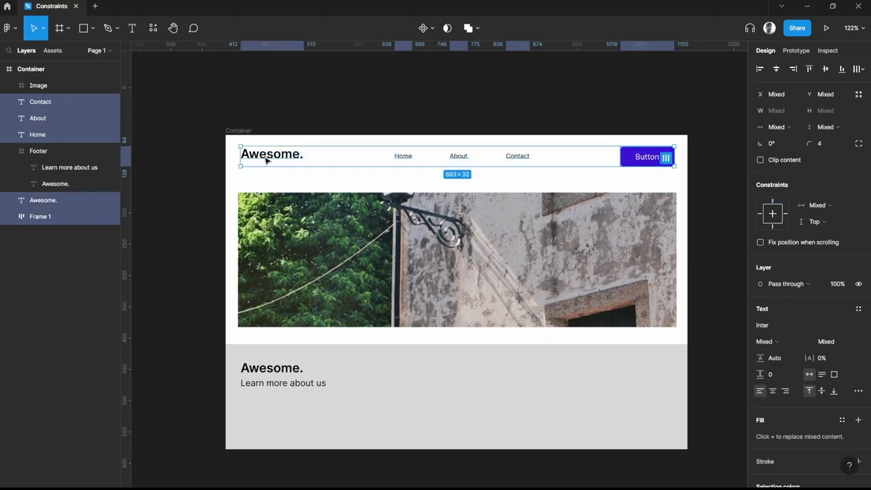
{"action": "left_click", "coordinate": [410, 114]}
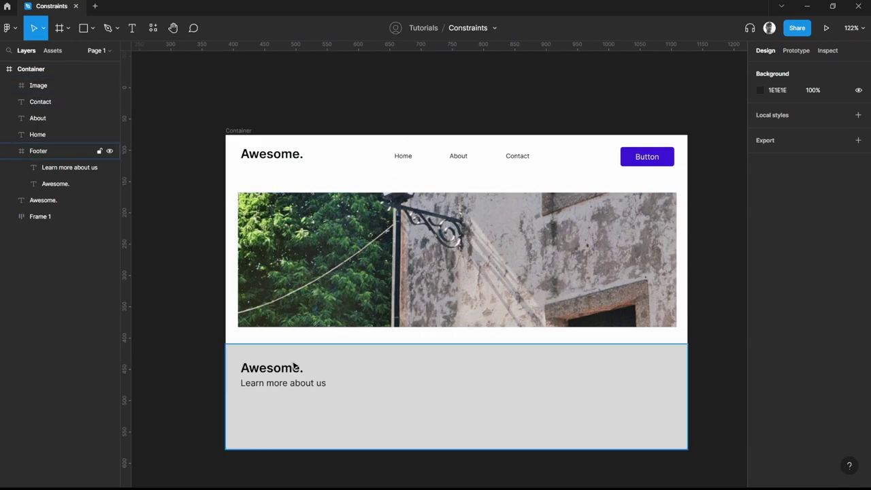
{"action": "left_click", "coordinate": [61, 151]}
{"action": "left_click", "coordinate": [294, 303]}
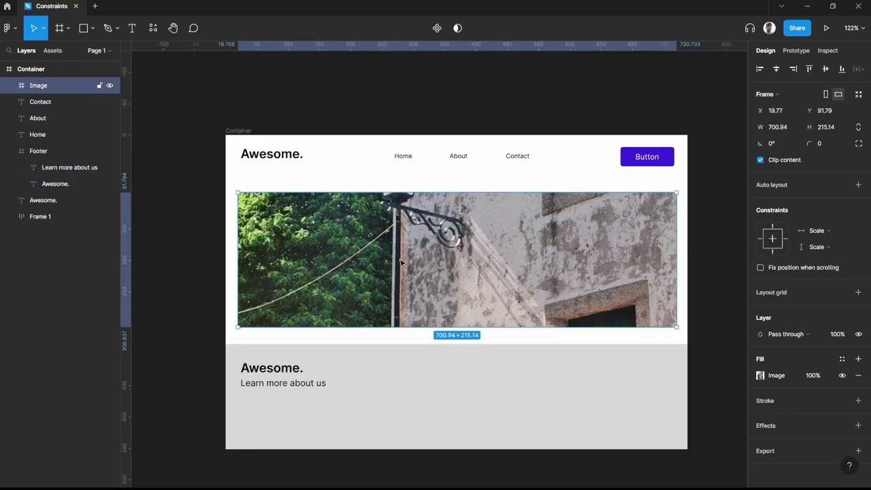
{"action": "left_click", "coordinate": [641, 165]}
{"action": "left_click", "coordinate": [517, 158]}
{"action": "left_click", "coordinate": [458, 158]}
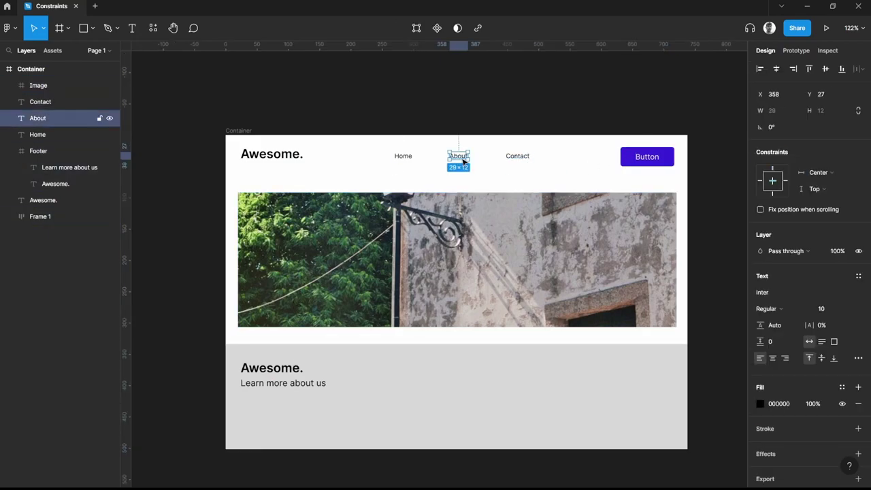
{"action": "left_click", "coordinate": [404, 158]}
{"action": "left_click", "coordinate": [248, 133]}
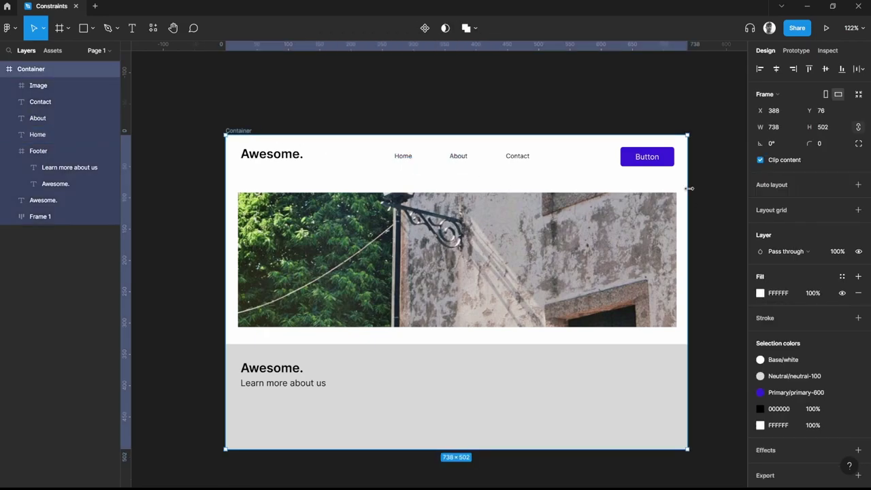
{"action": "left_click_drag", "start_coordinate": [689, 188], "coordinate": [652, 185]}
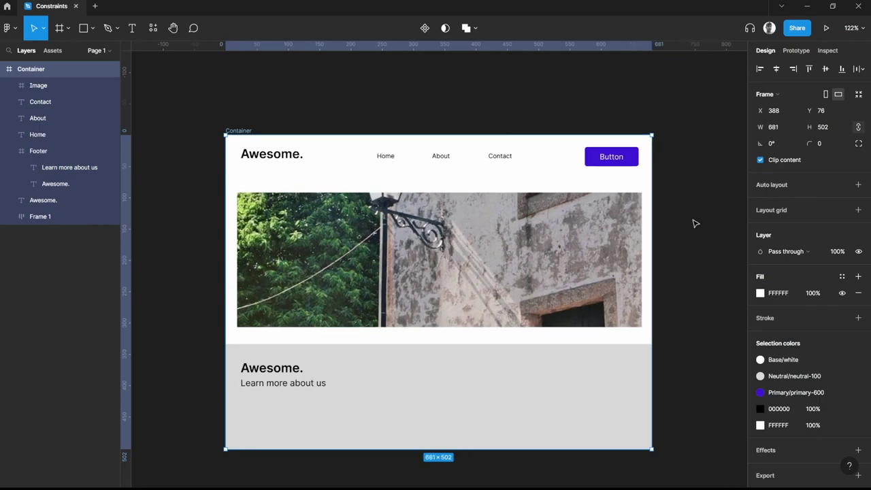